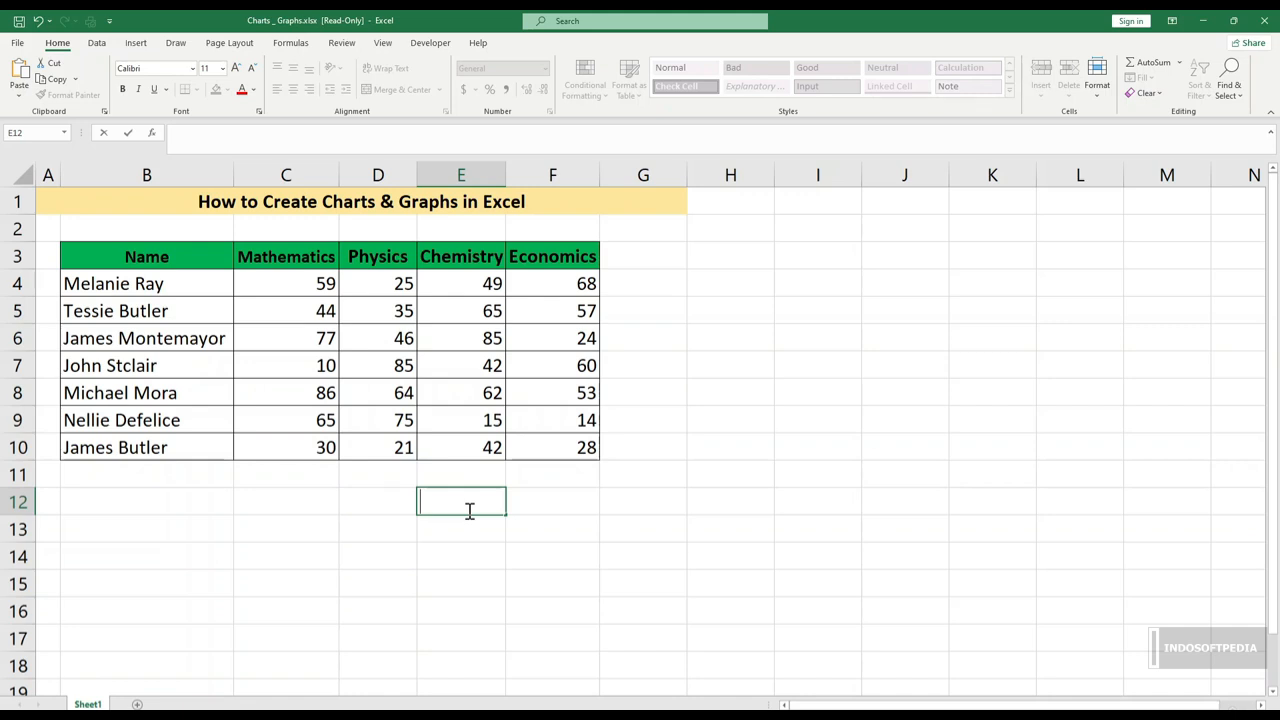
Step: Try to open the Insert Chart dialog with an empty cell outside the table selected
click(706, 346)
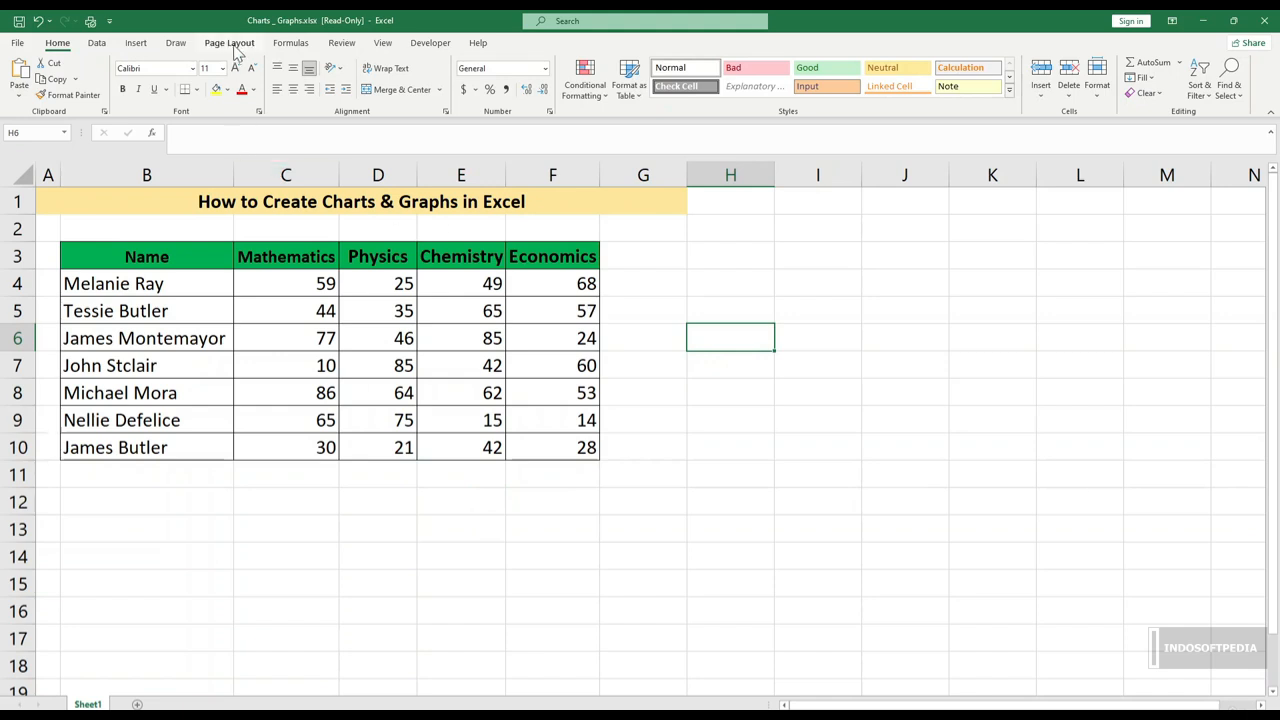
click(136, 43)
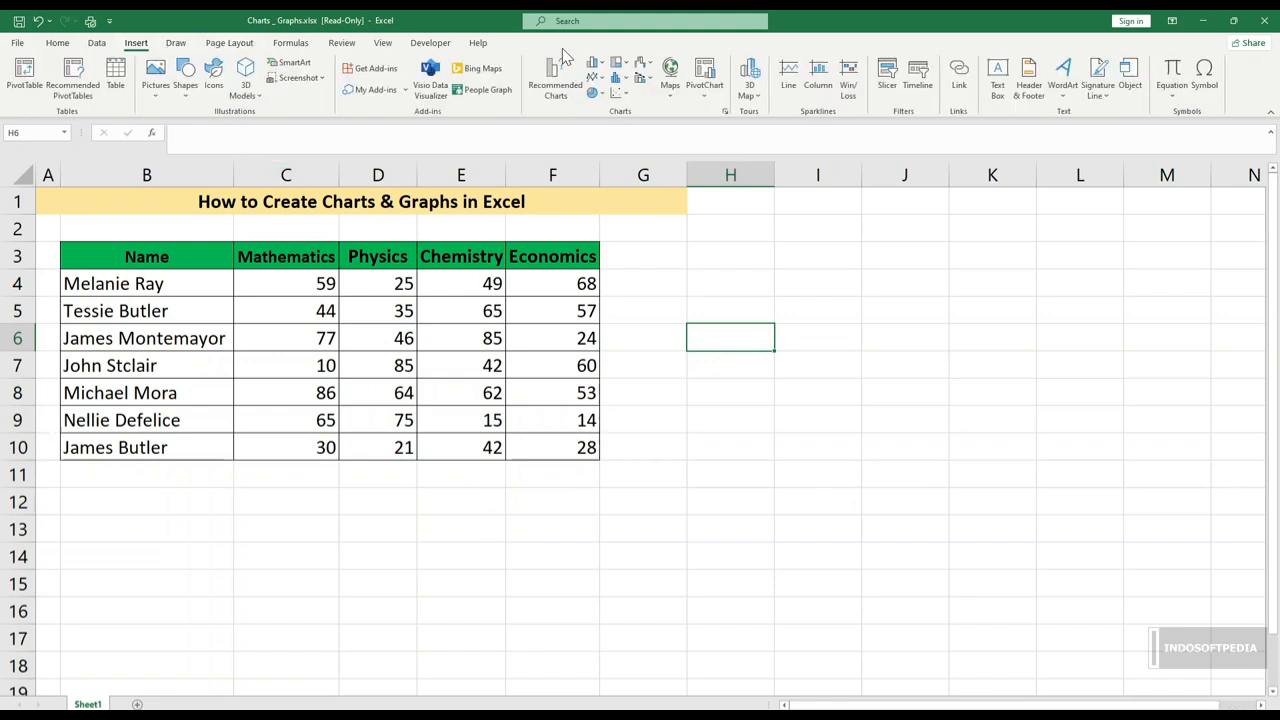
click(726, 112)
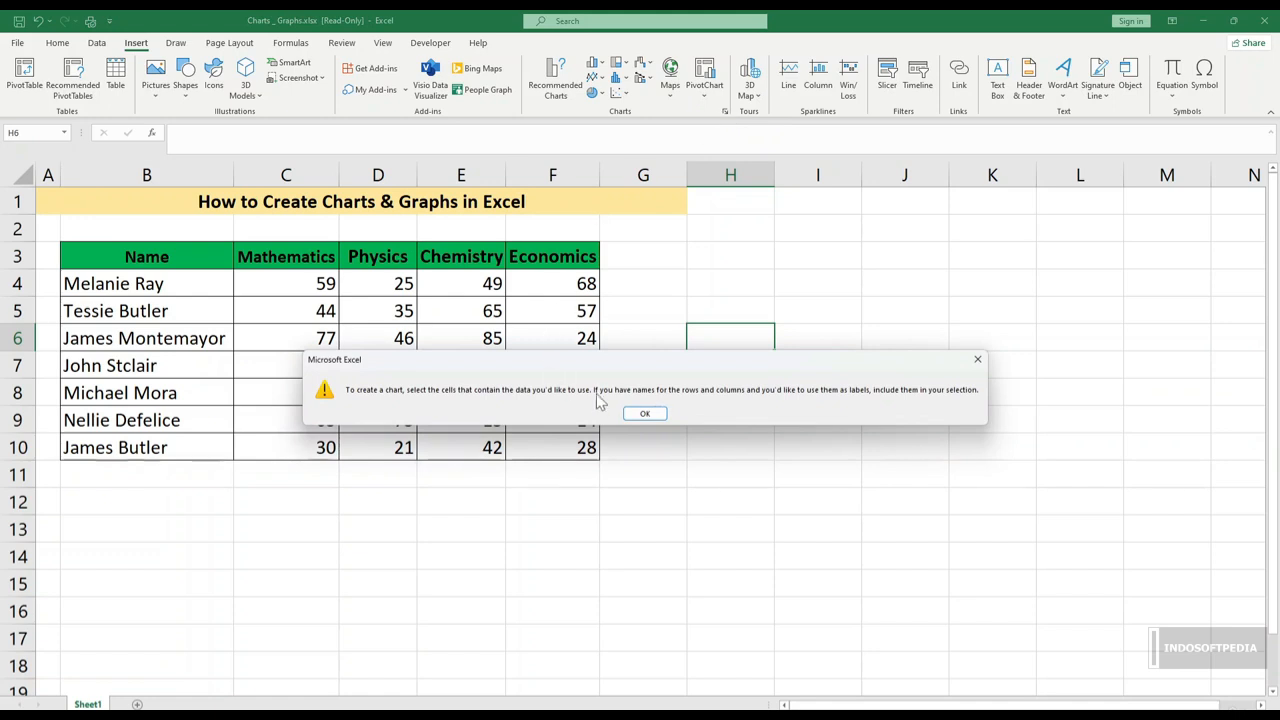
click(646, 416)
Step: Examine the recommended charts and the full list of chart types for the table in the Insert Chart dialog
click(526, 347)
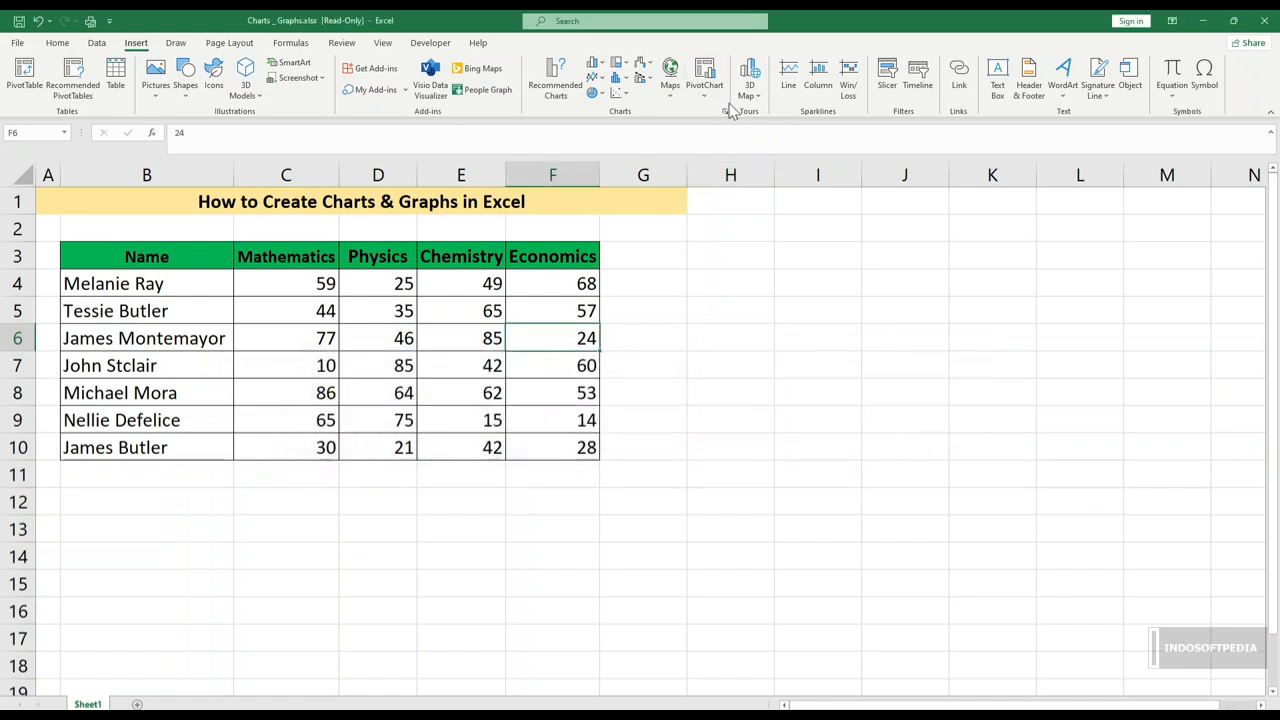
click(725, 111)
drag(617, 181, 669, 173)
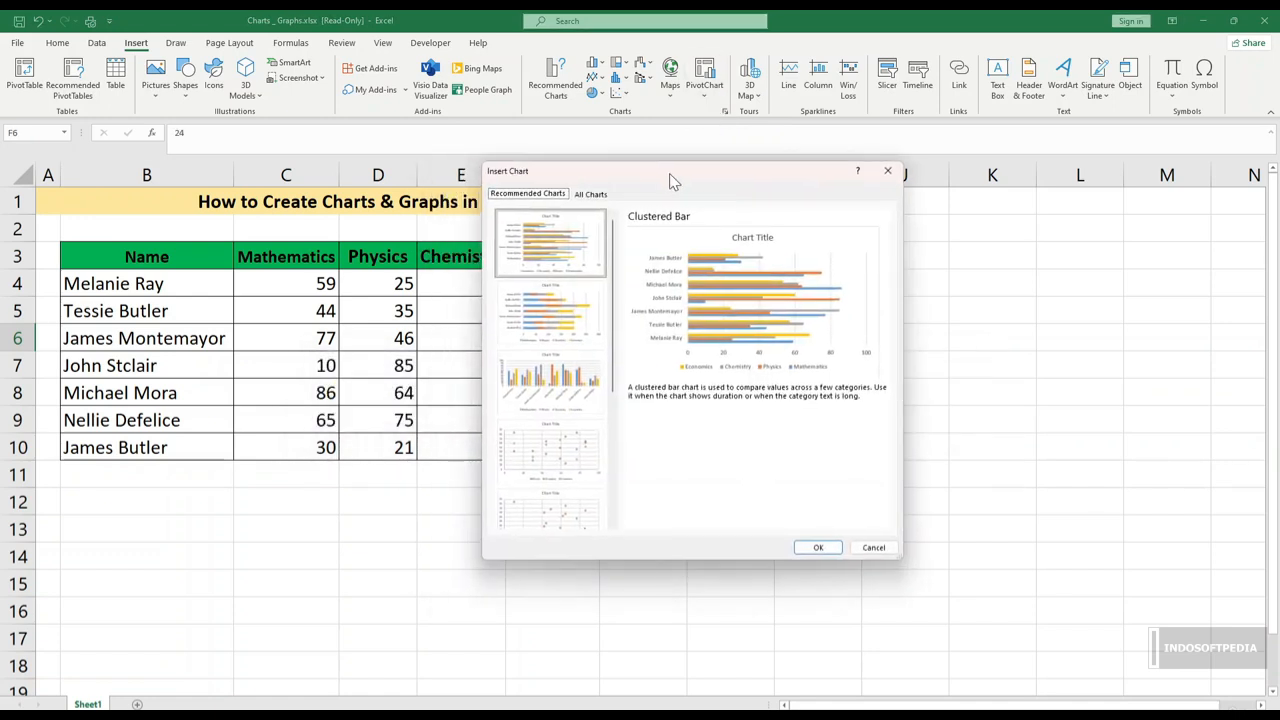
click(593, 194)
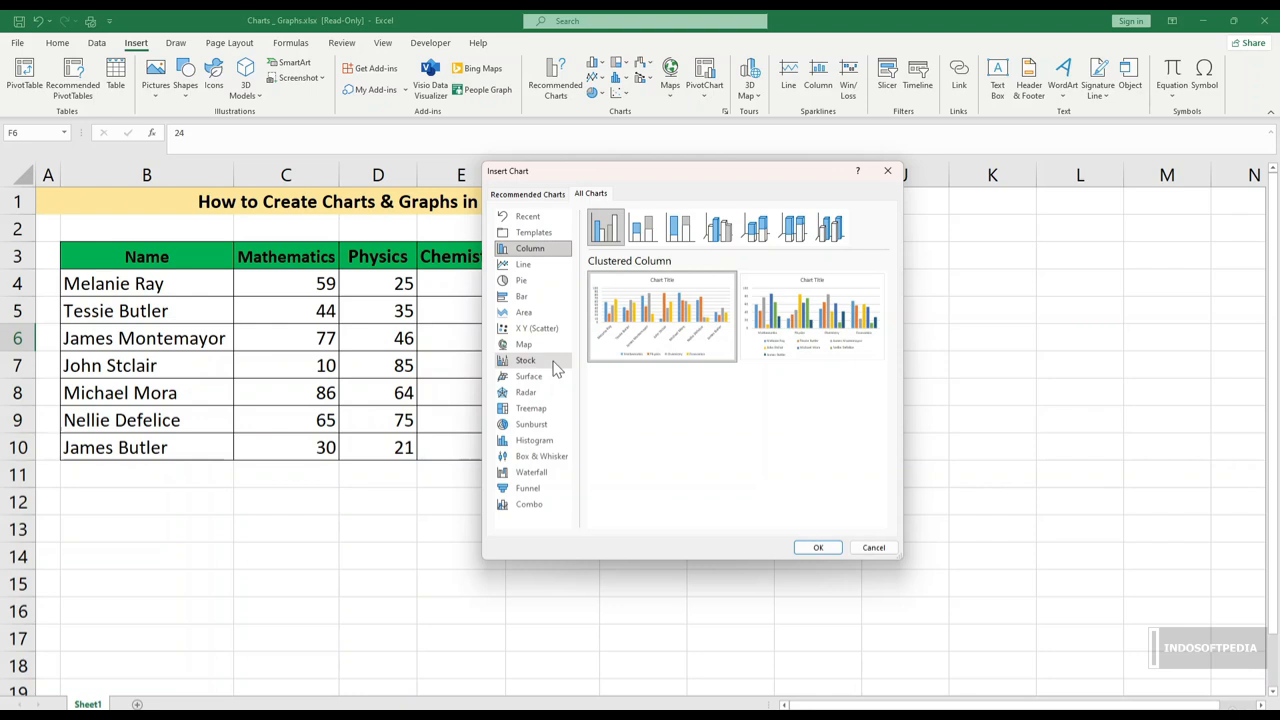
click(887, 171)
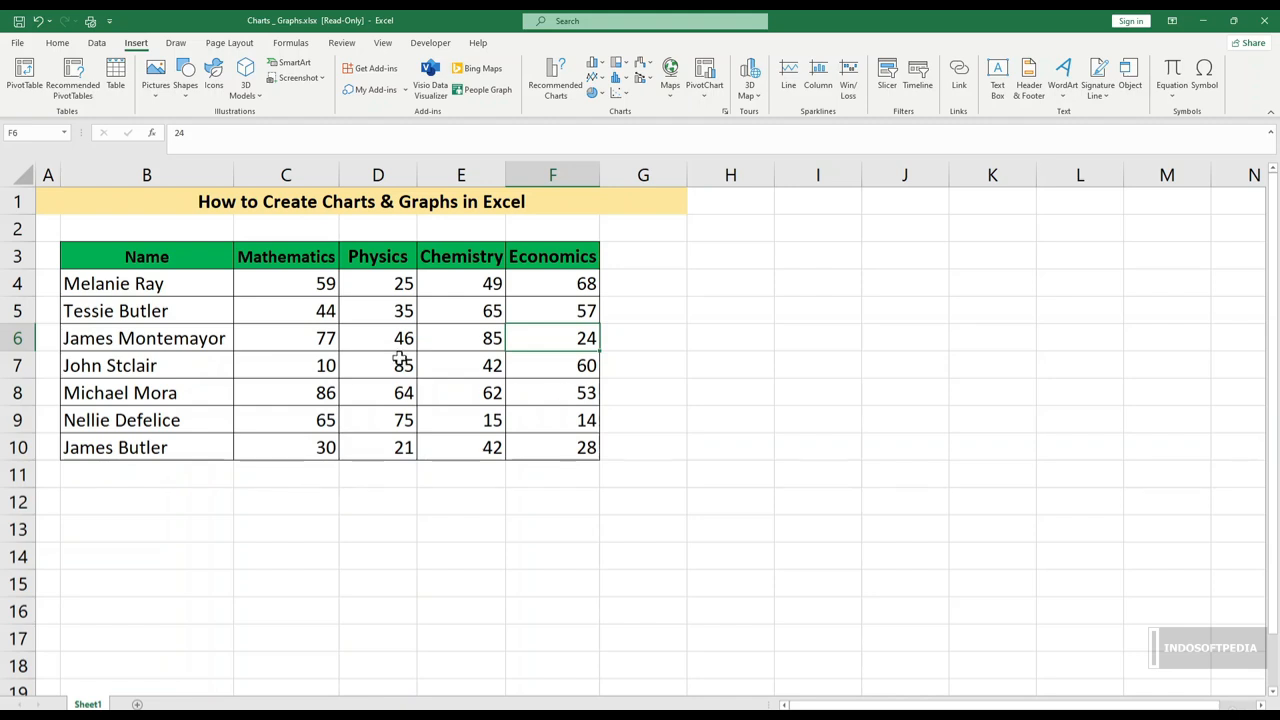
click(550, 356)
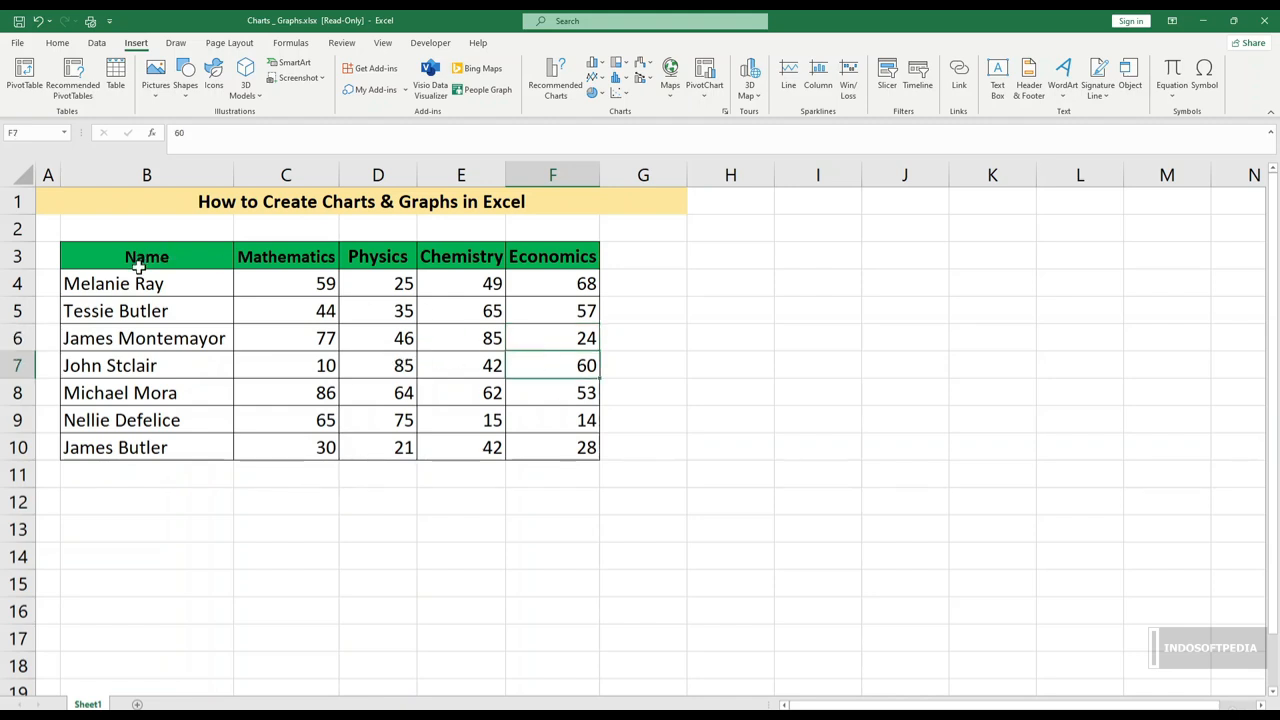
drag(137, 260, 200, 260)
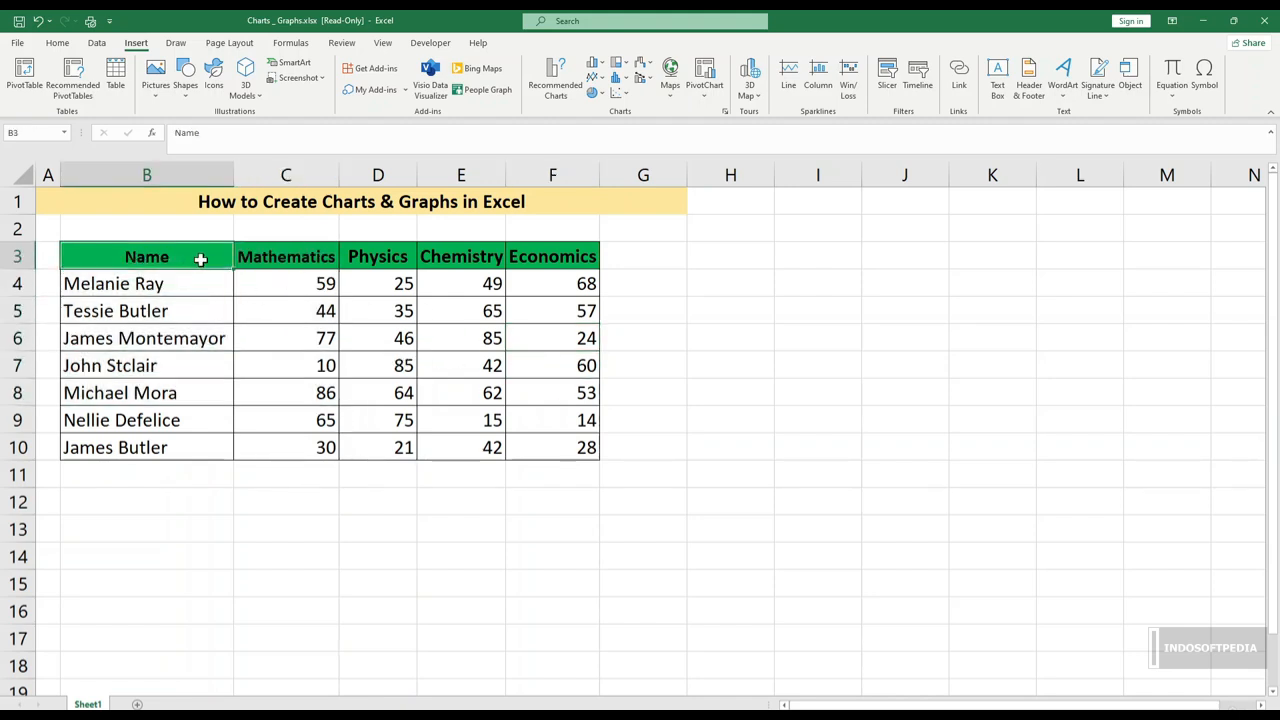
click(286, 257)
drag(288, 285, 598, 455)
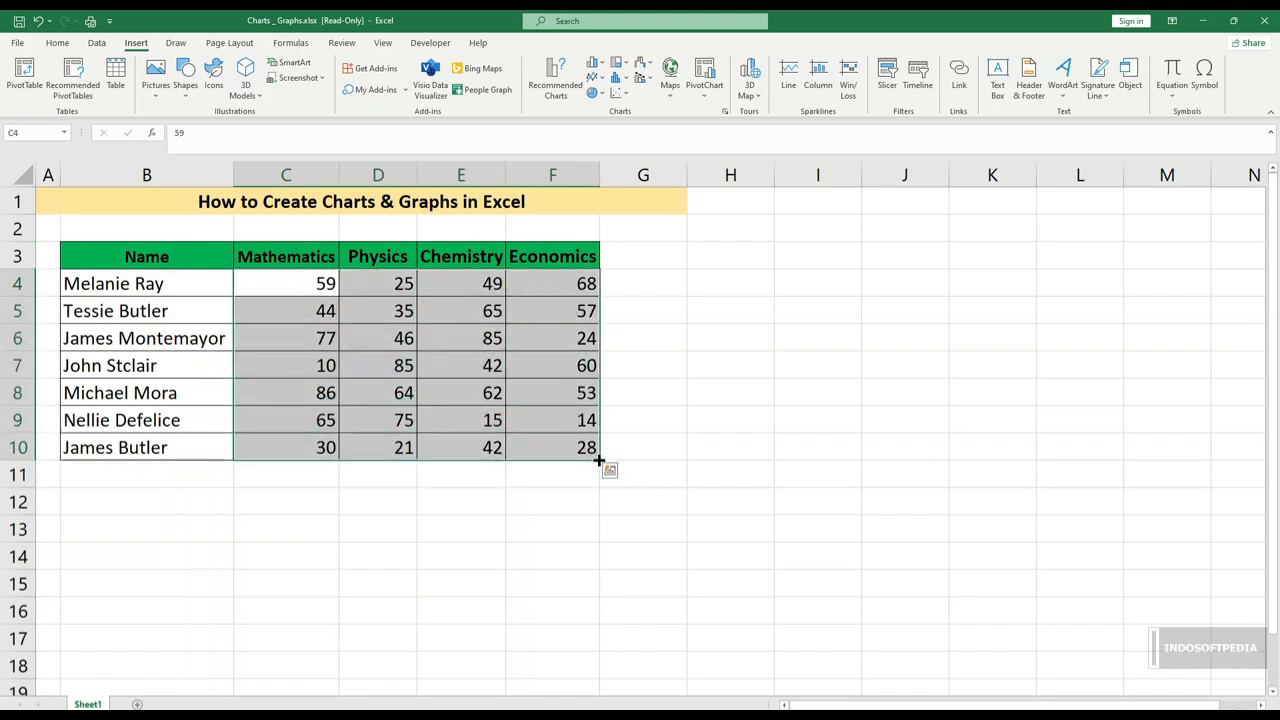
click(694, 470)
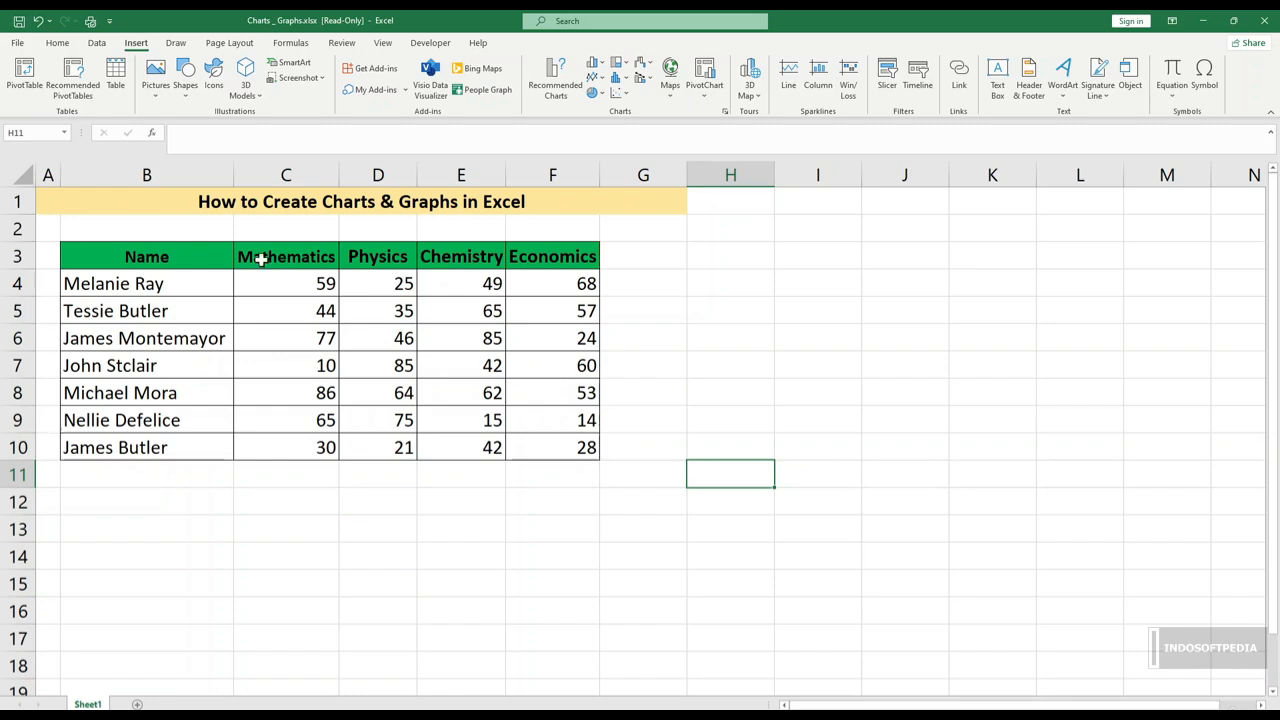
Step: Select the subject headers and scores in C3:F10 and open the recommended charts for them
drag(260, 259, 580, 448)
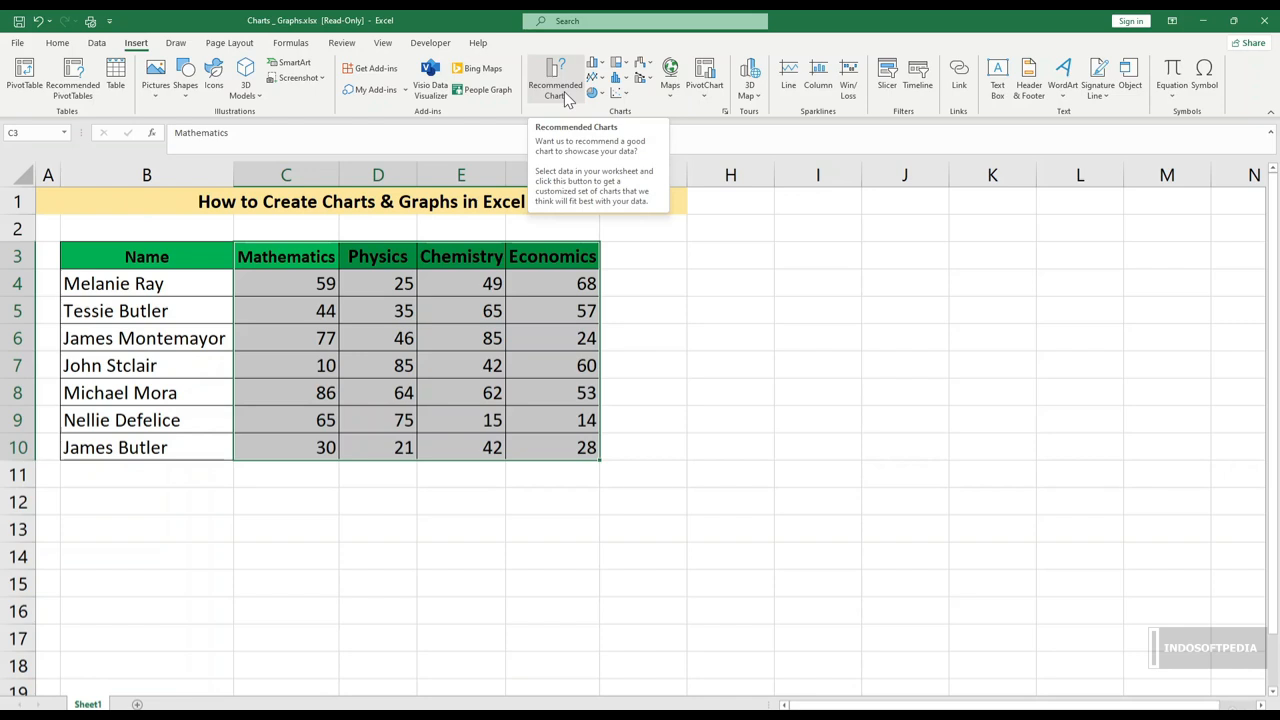
click(564, 91)
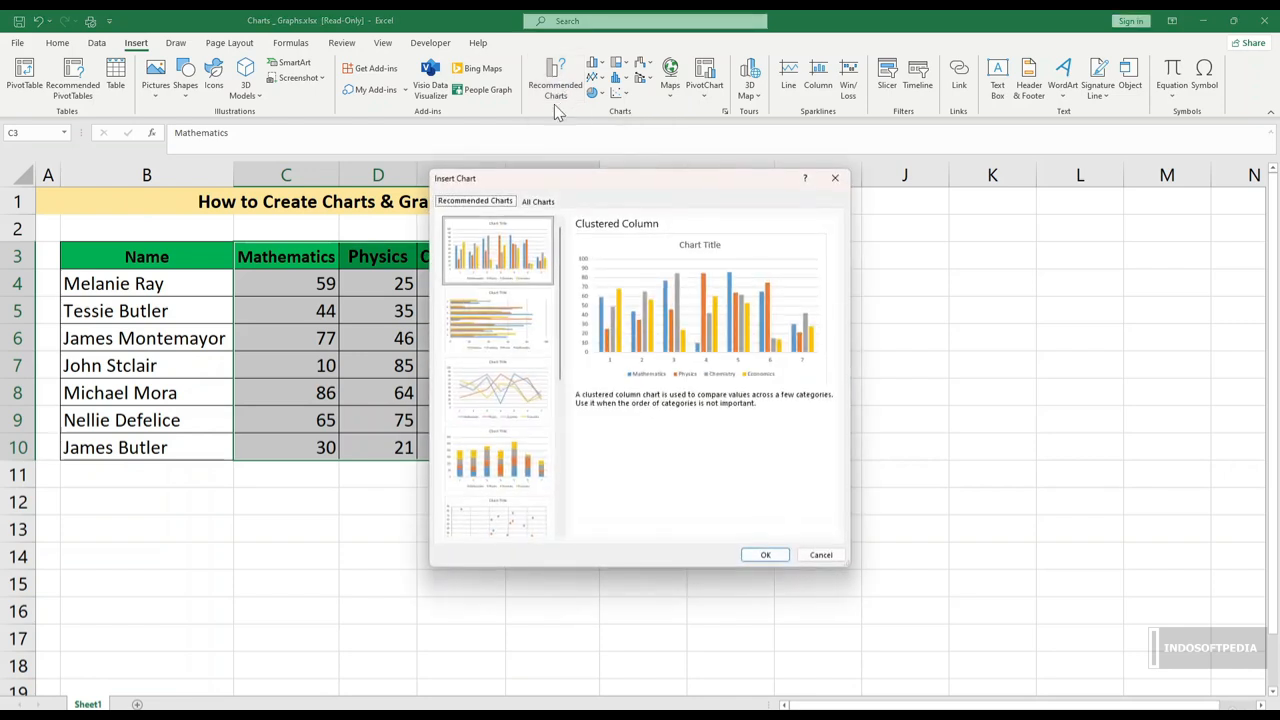
drag(692, 185, 838, 193)
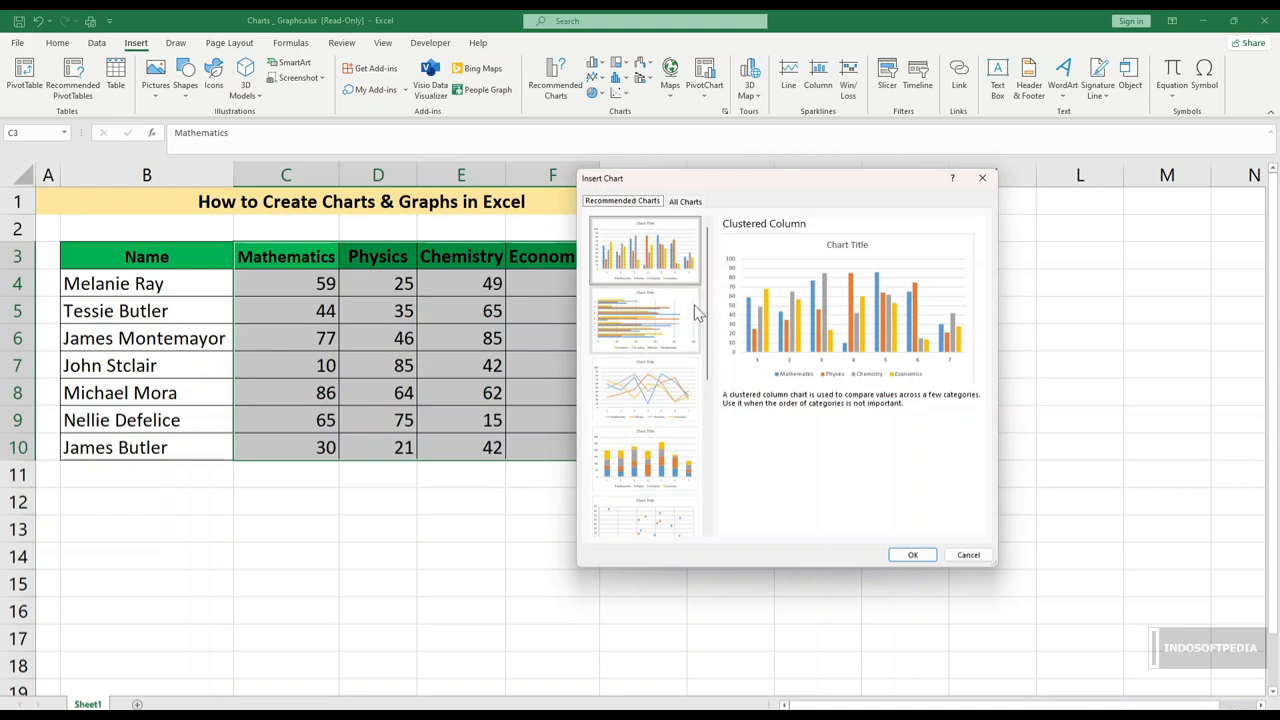
Step: Preview the recommended Clustered Bar, Line, Stacked Column, Scatter and Funnel charts for the selected scores
click(664, 311)
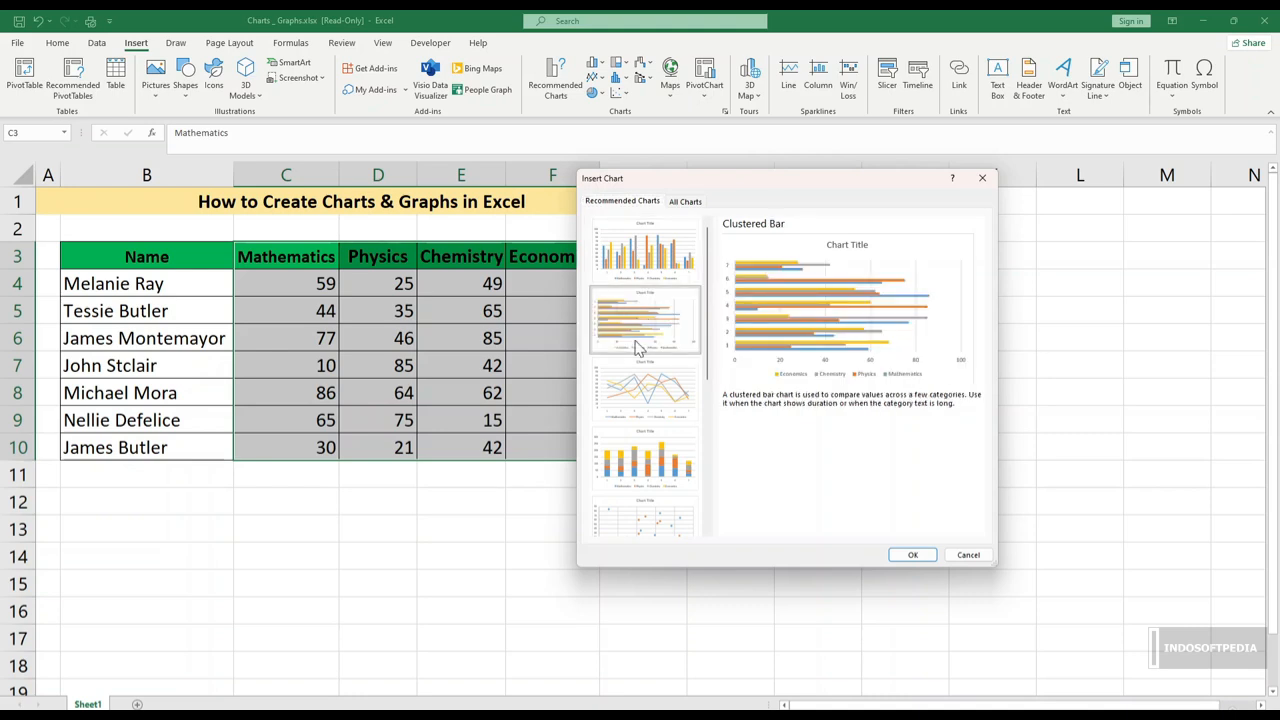
click(650, 392)
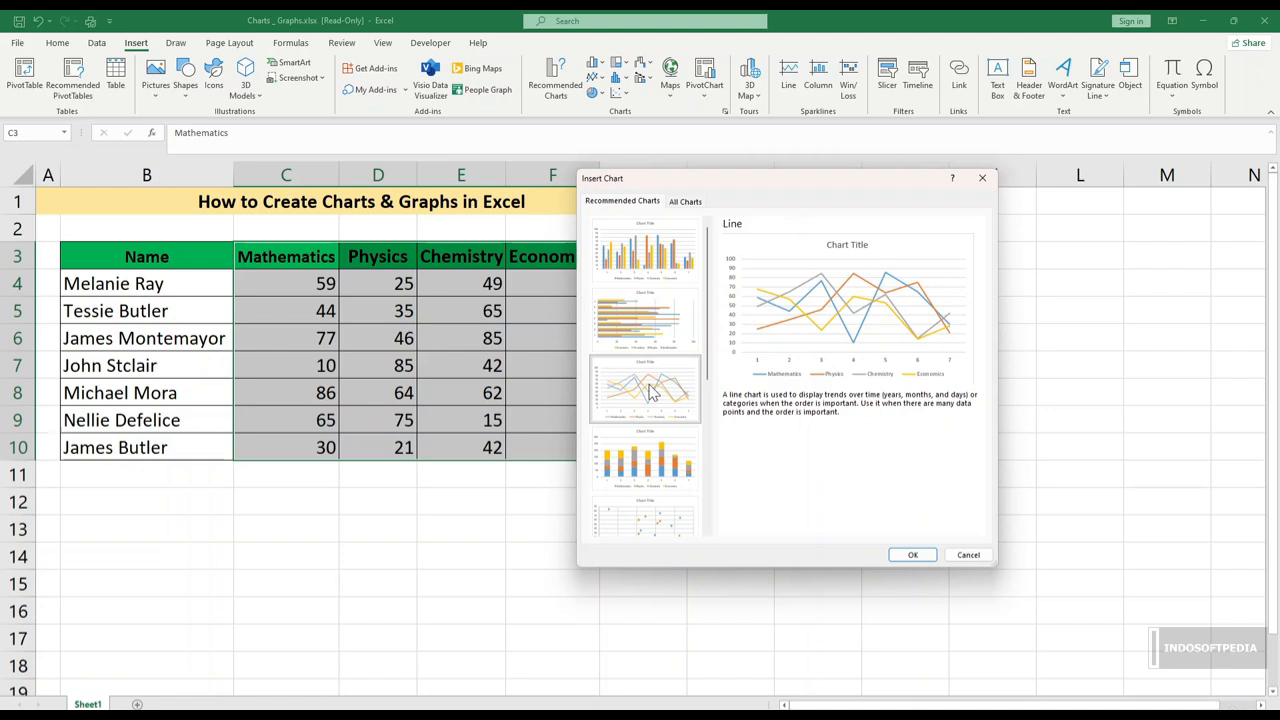
click(651, 466)
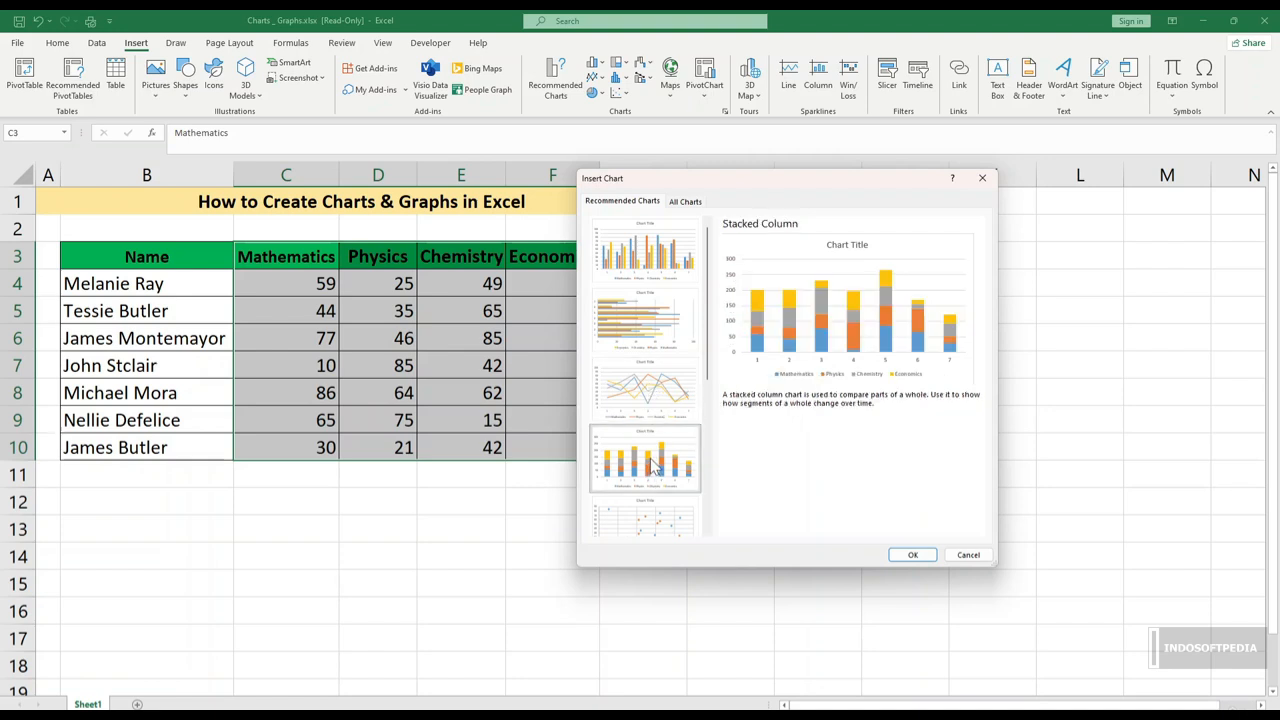
click(659, 507)
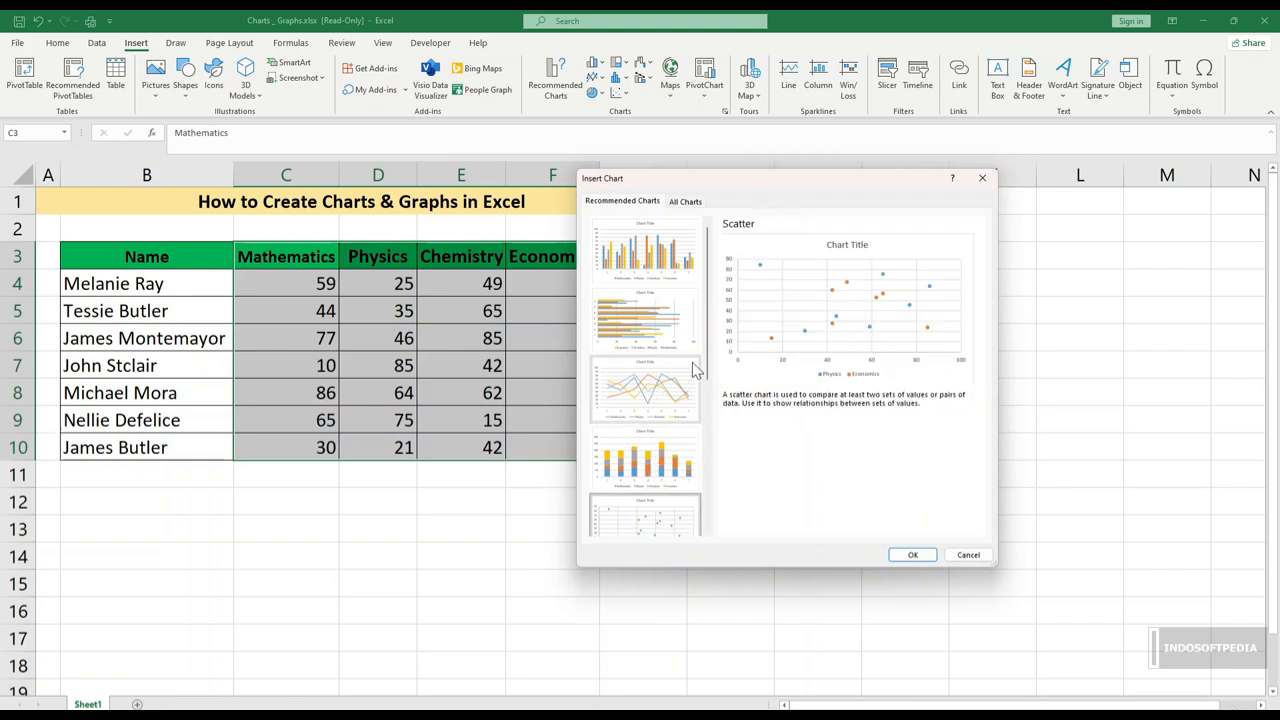
scroll(680, 400, down, 3)
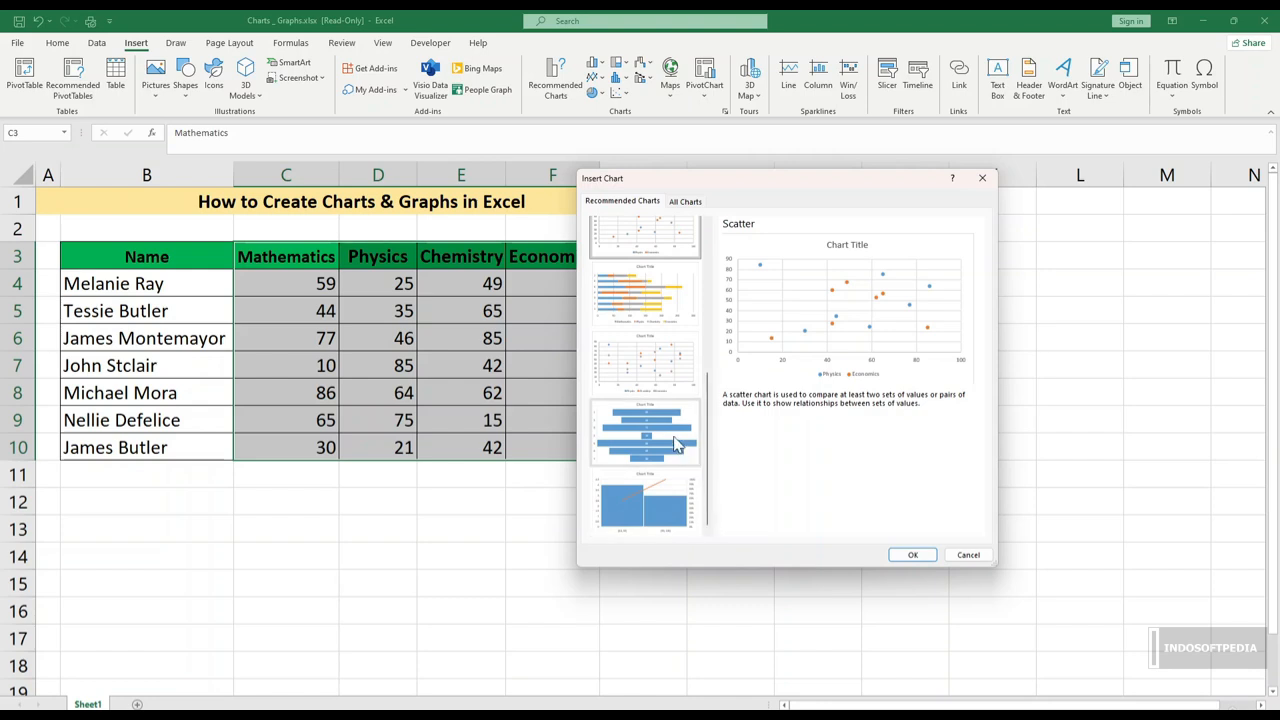
click(676, 445)
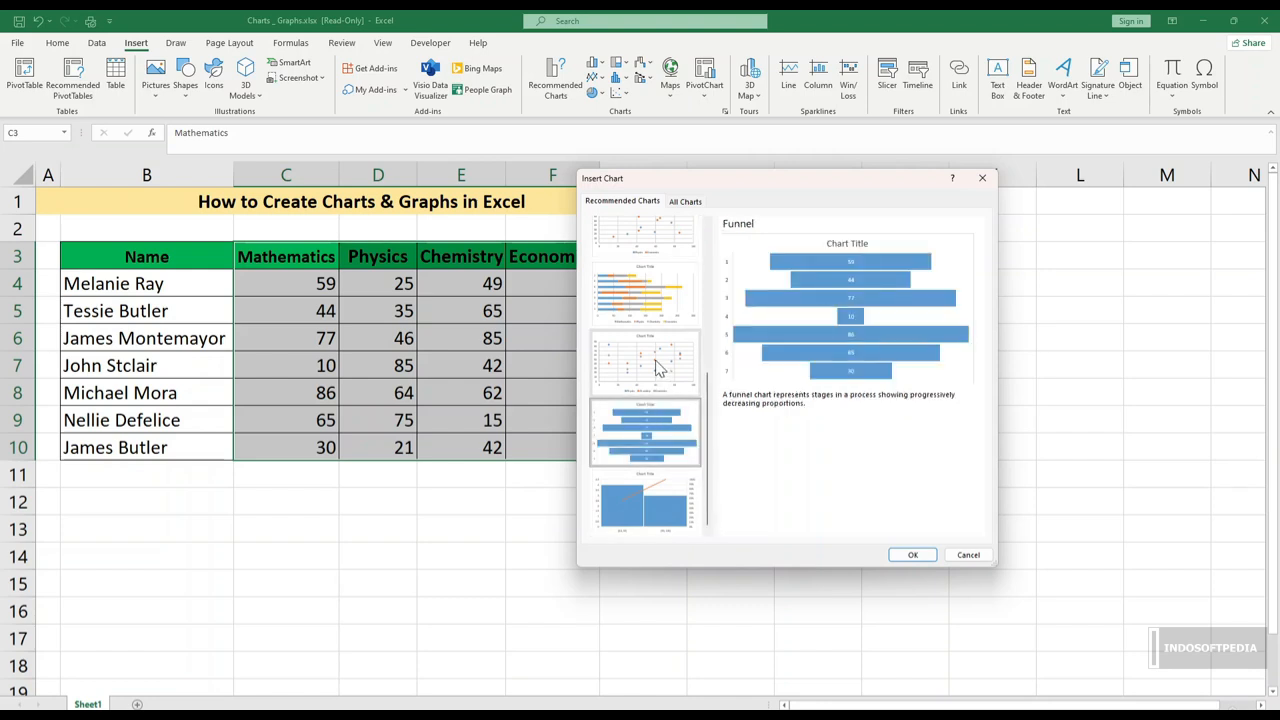
scroll(657, 368, up, 3)
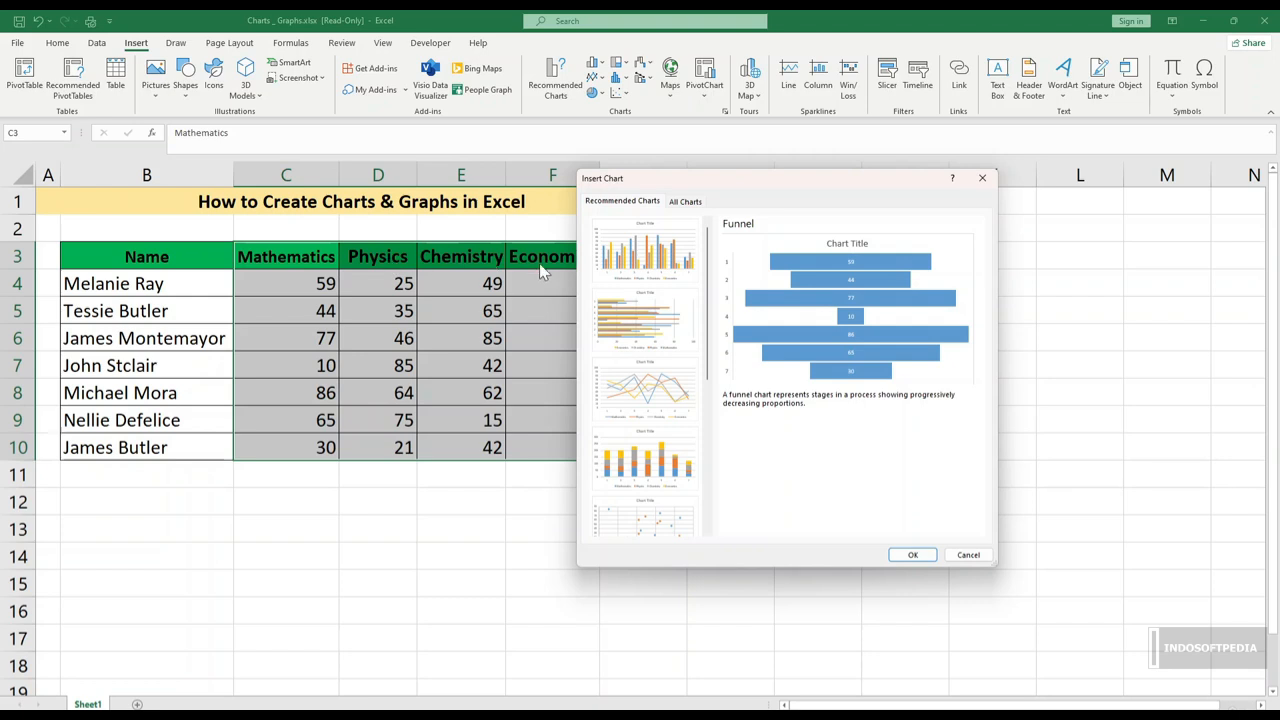
Step: Compare the Line, Stacked Line and 100% Stacked Line subtypes in the full list of chart types
click(686, 204)
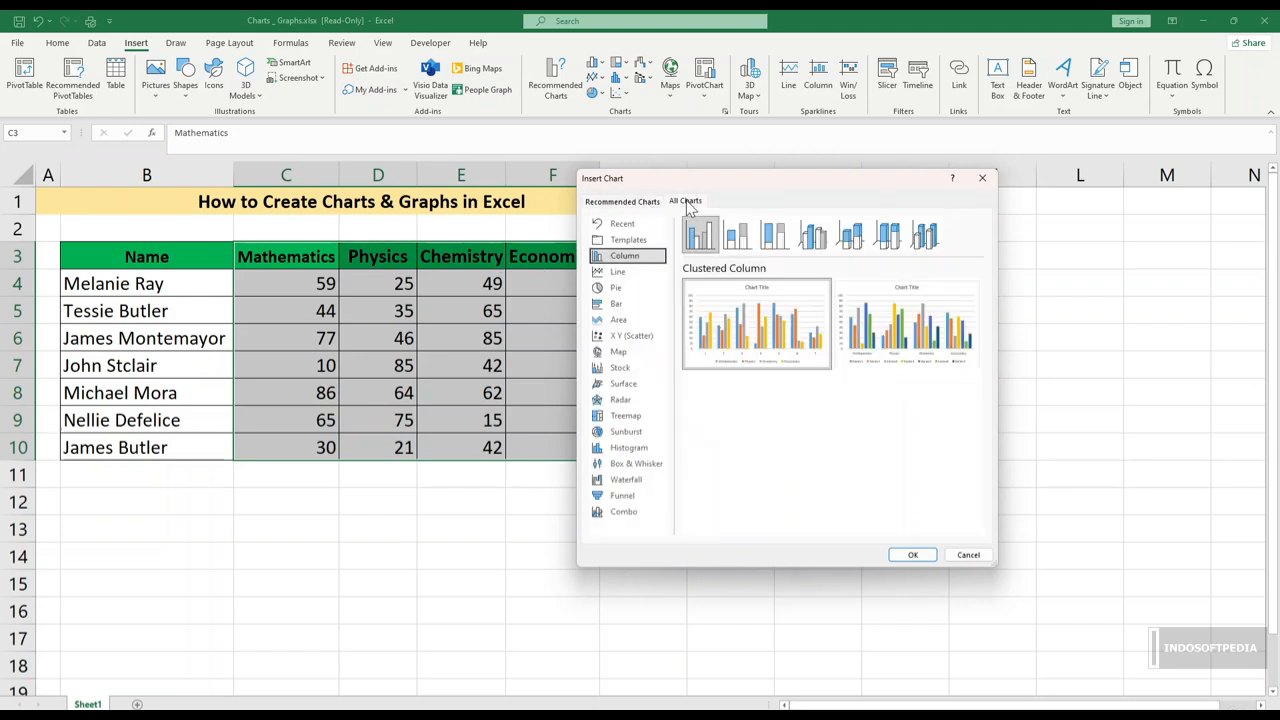
click(627, 270)
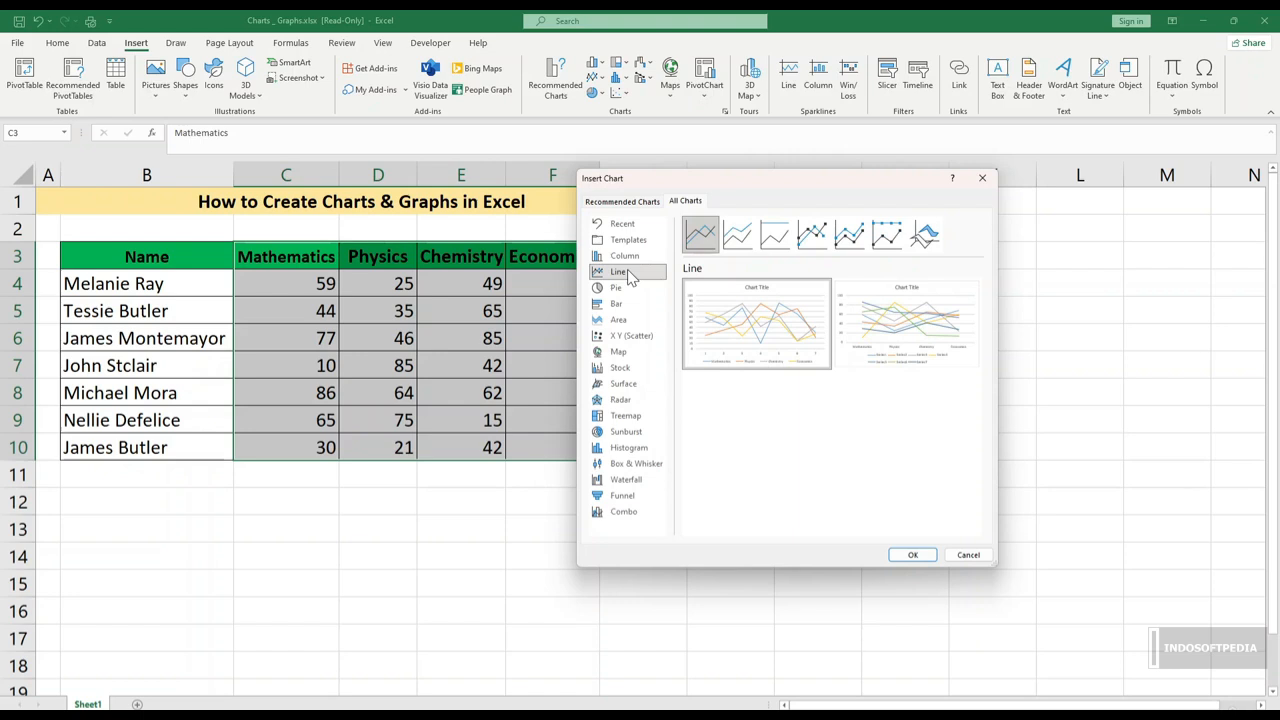
mouse_move(716, 311)
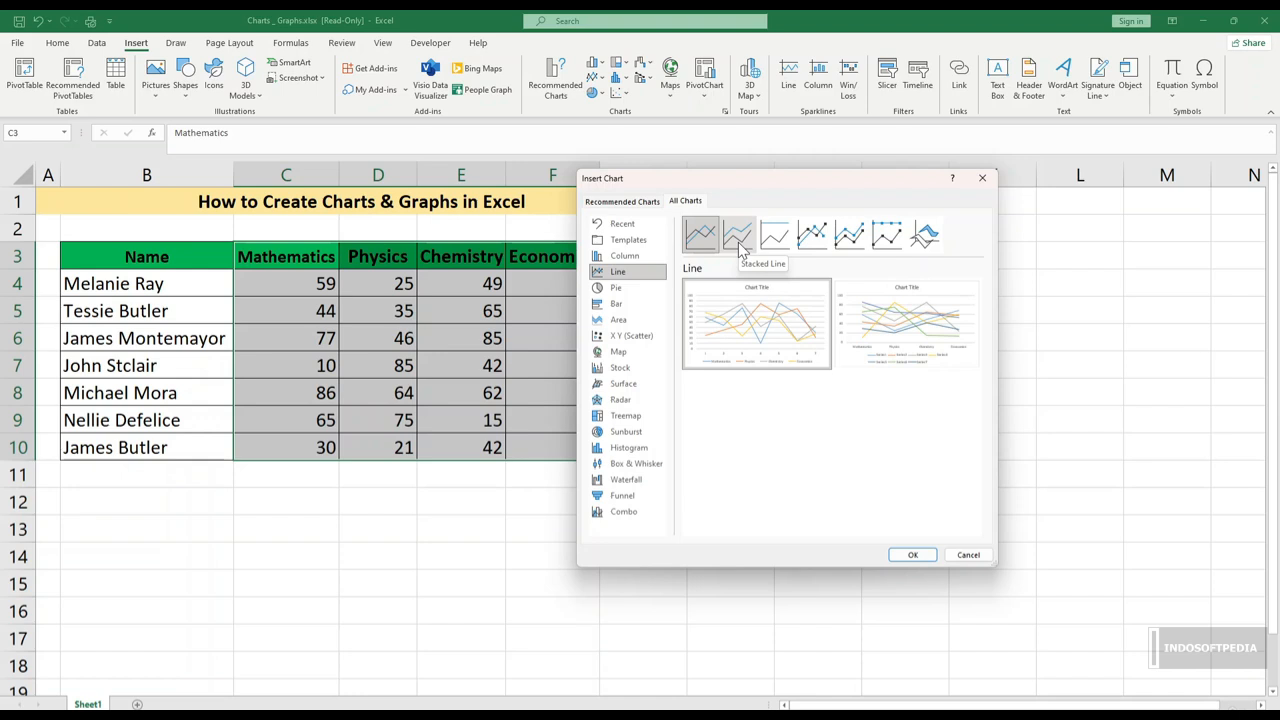
click(739, 248)
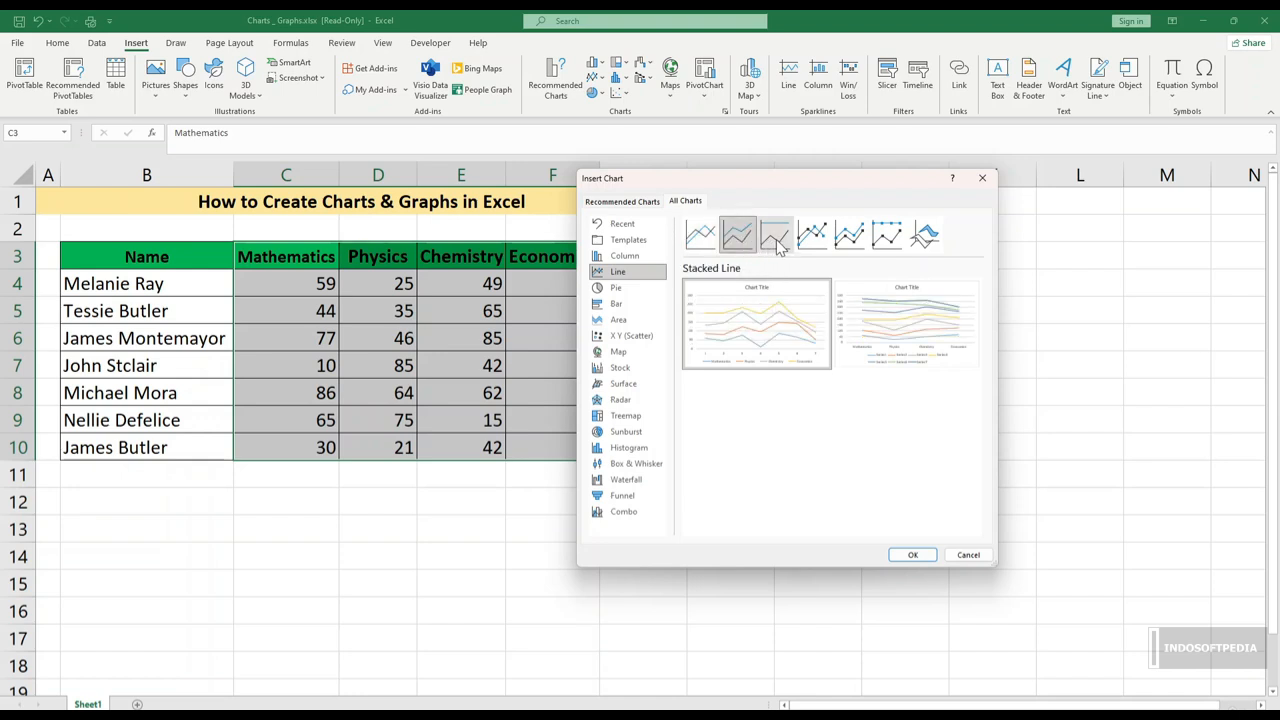
click(778, 245)
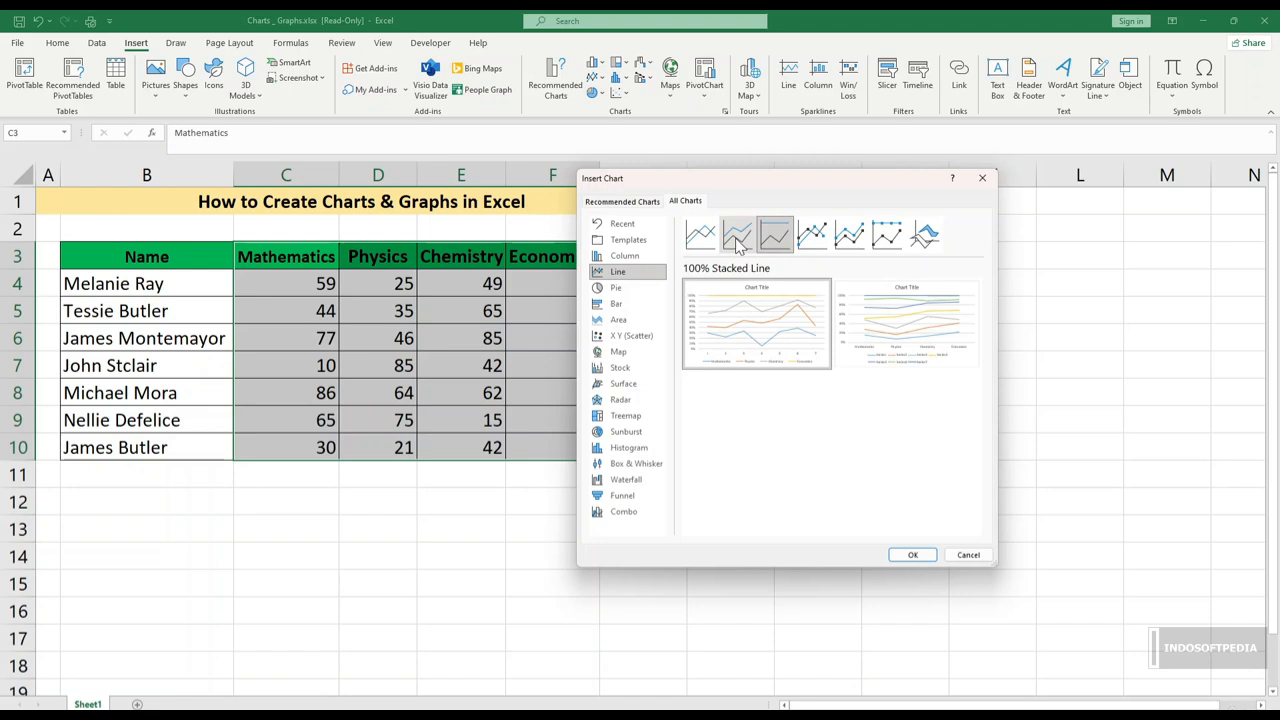
click(738, 247)
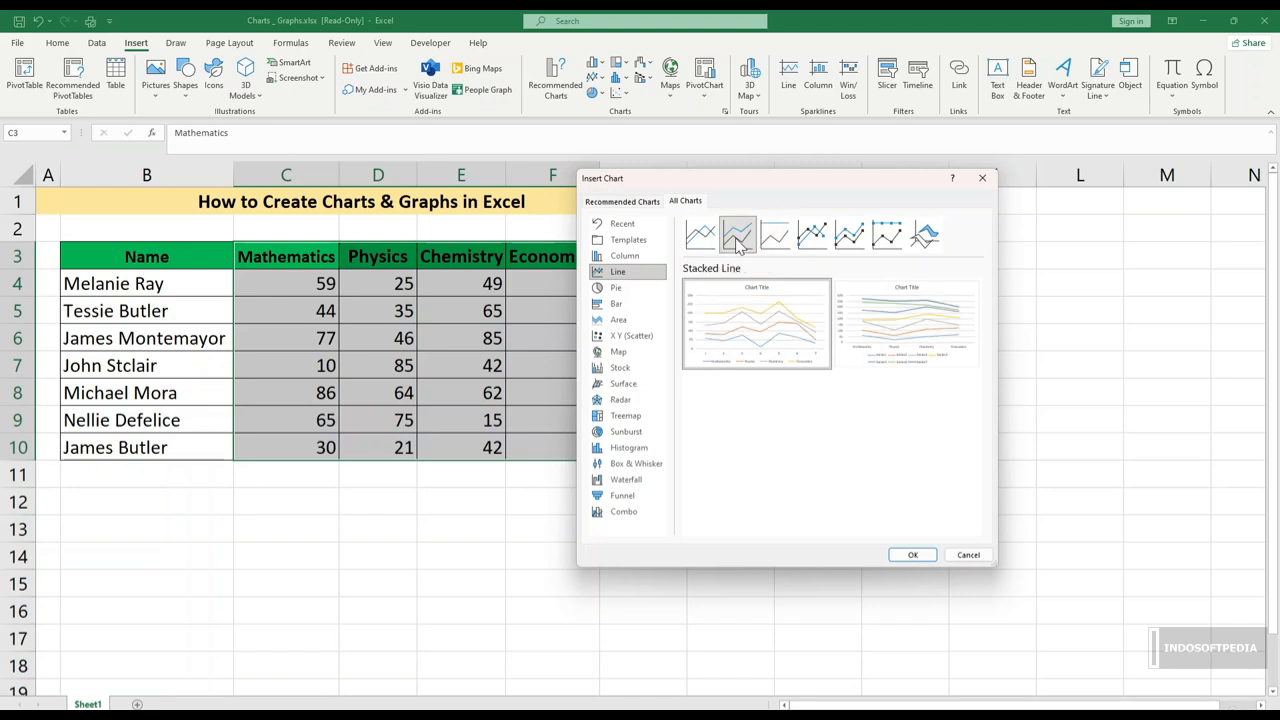
click(710, 244)
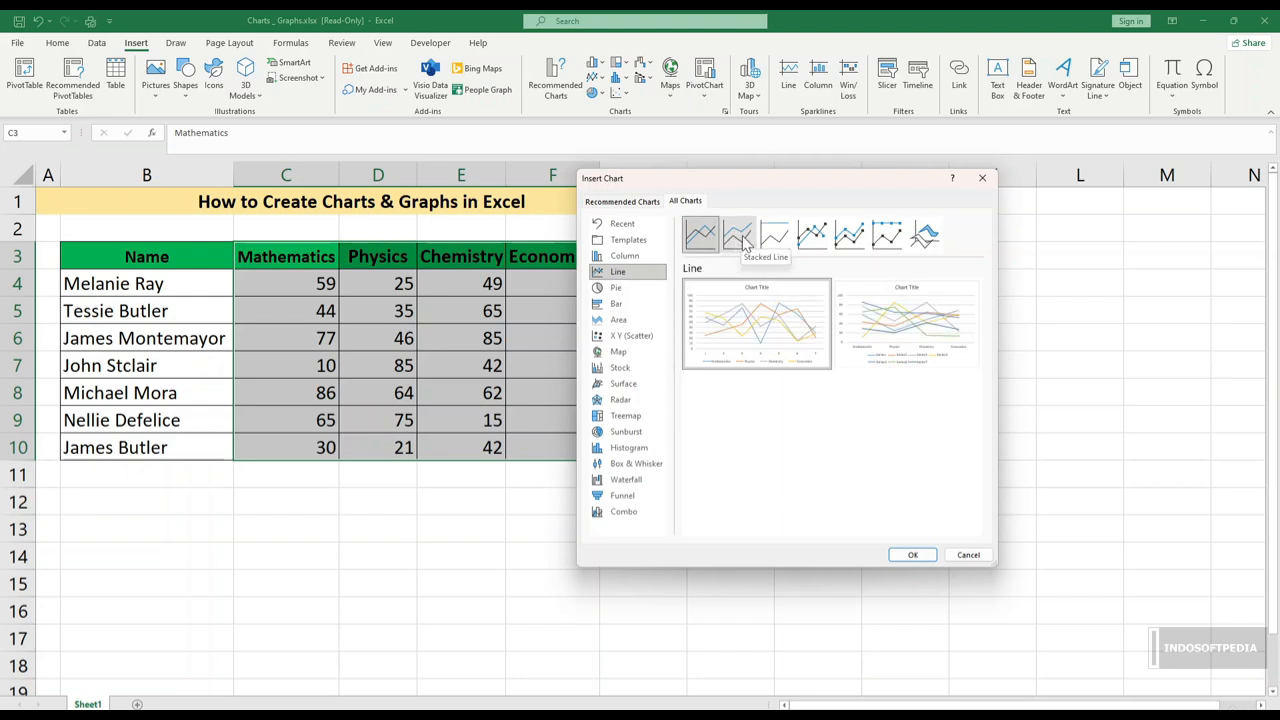
Step: Insert a Stacked Line chart of the selected scores and place it to the right of the data table
click(737, 247)
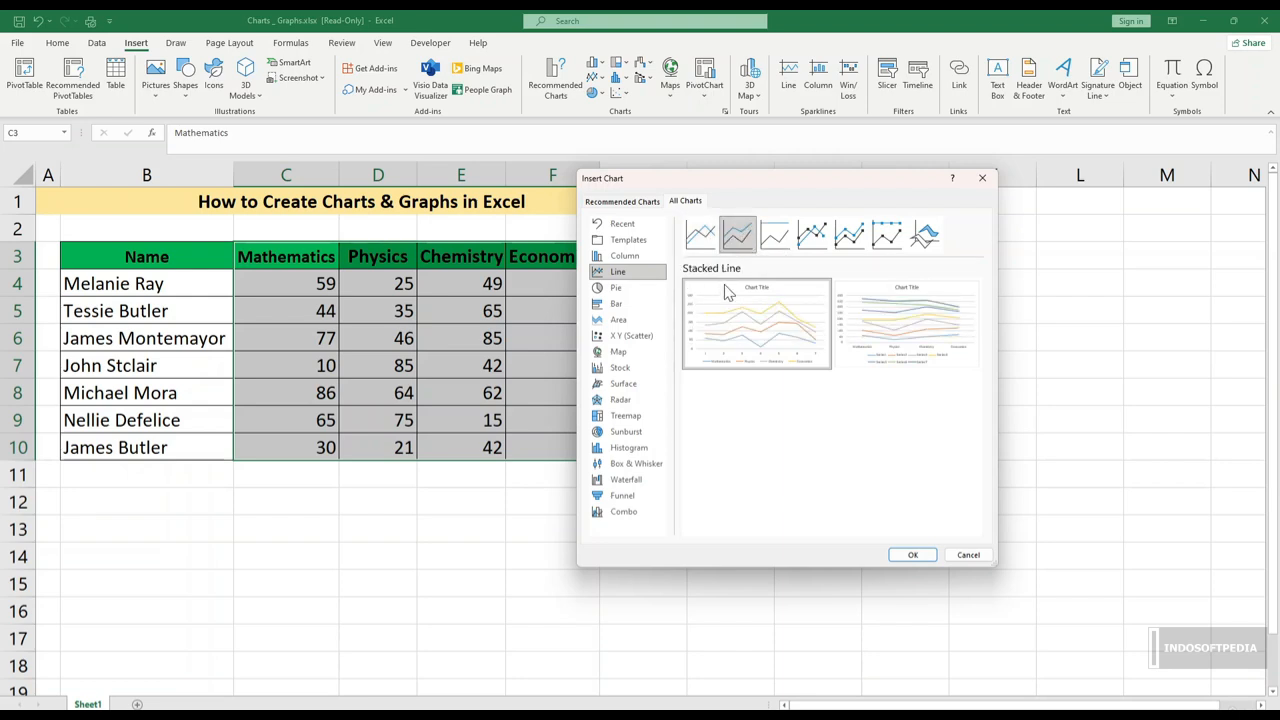
mouse_move(729, 316)
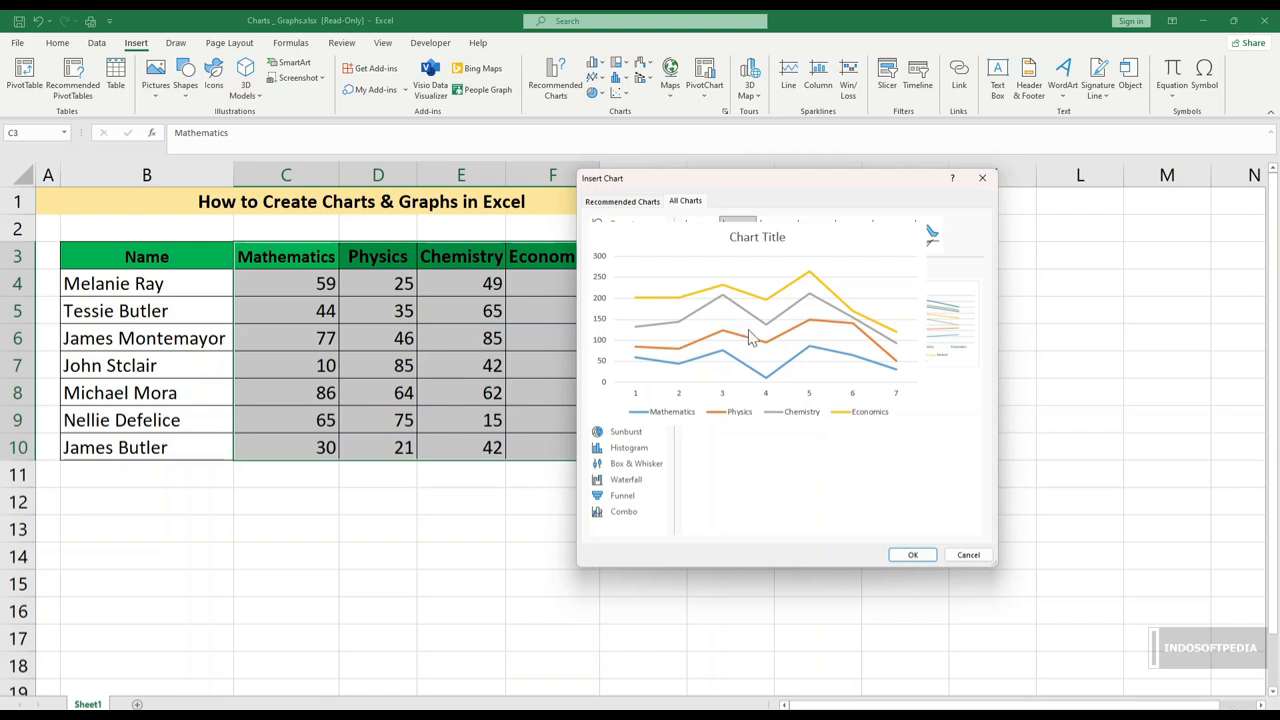
click(914, 555)
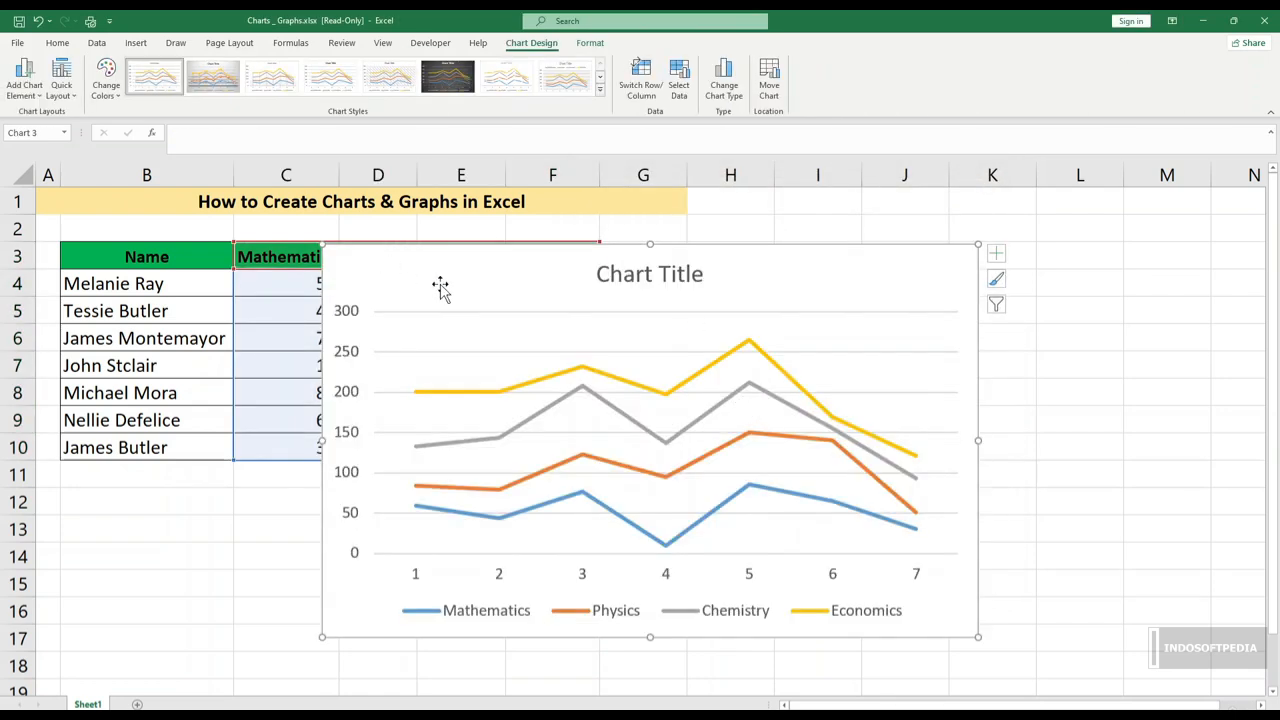
drag(521, 282, 806, 272)
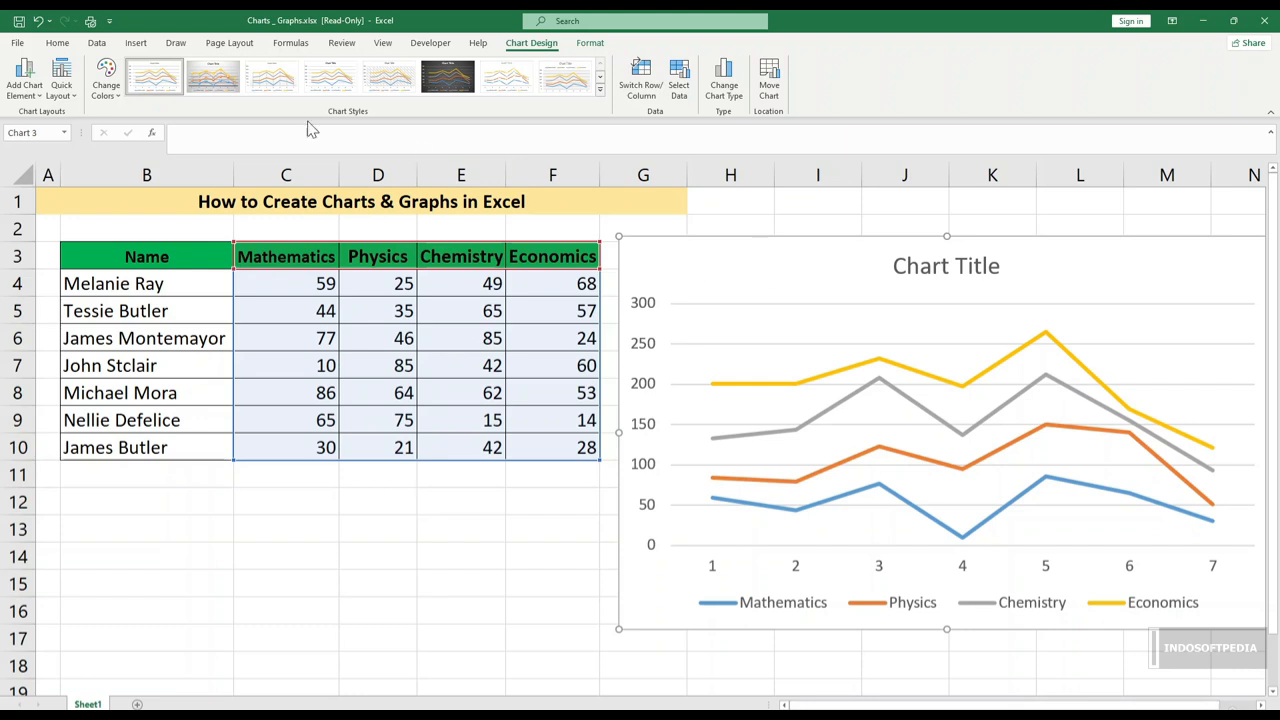
Step: Add a primary horizontal axis title to the stacked line chart and set its text to "subject"
click(30, 100)
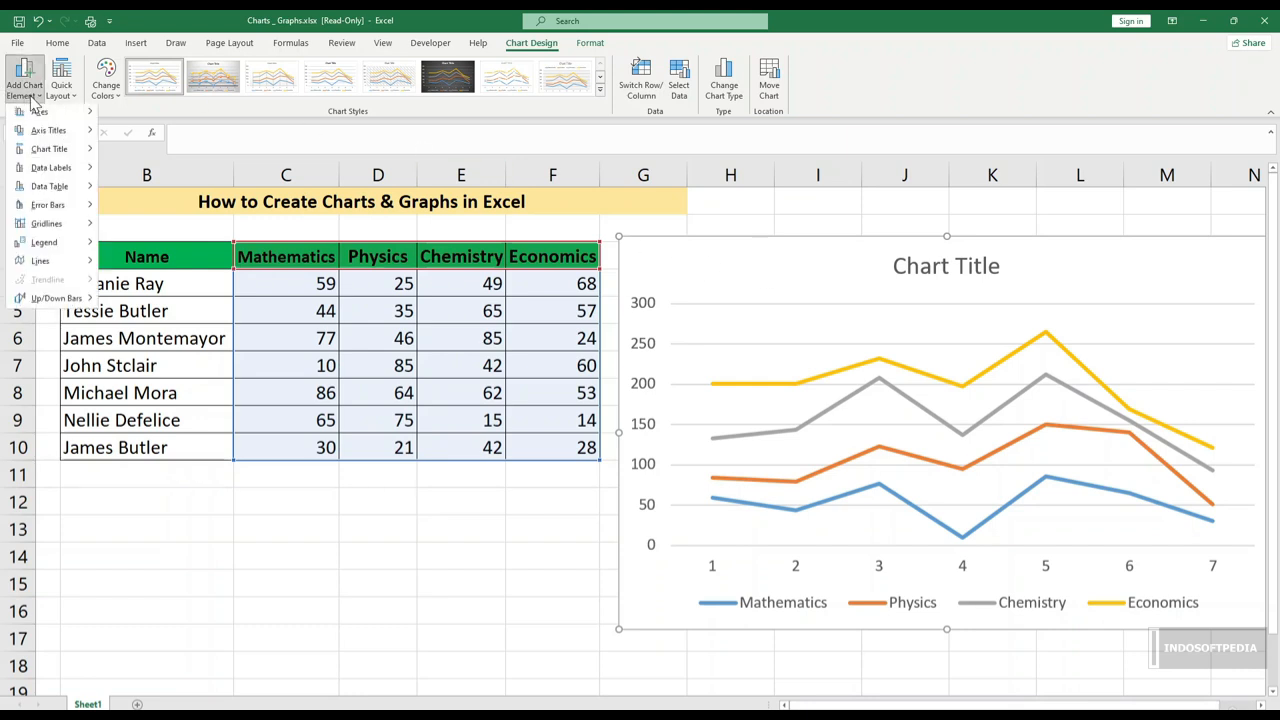
mouse_move(38, 115)
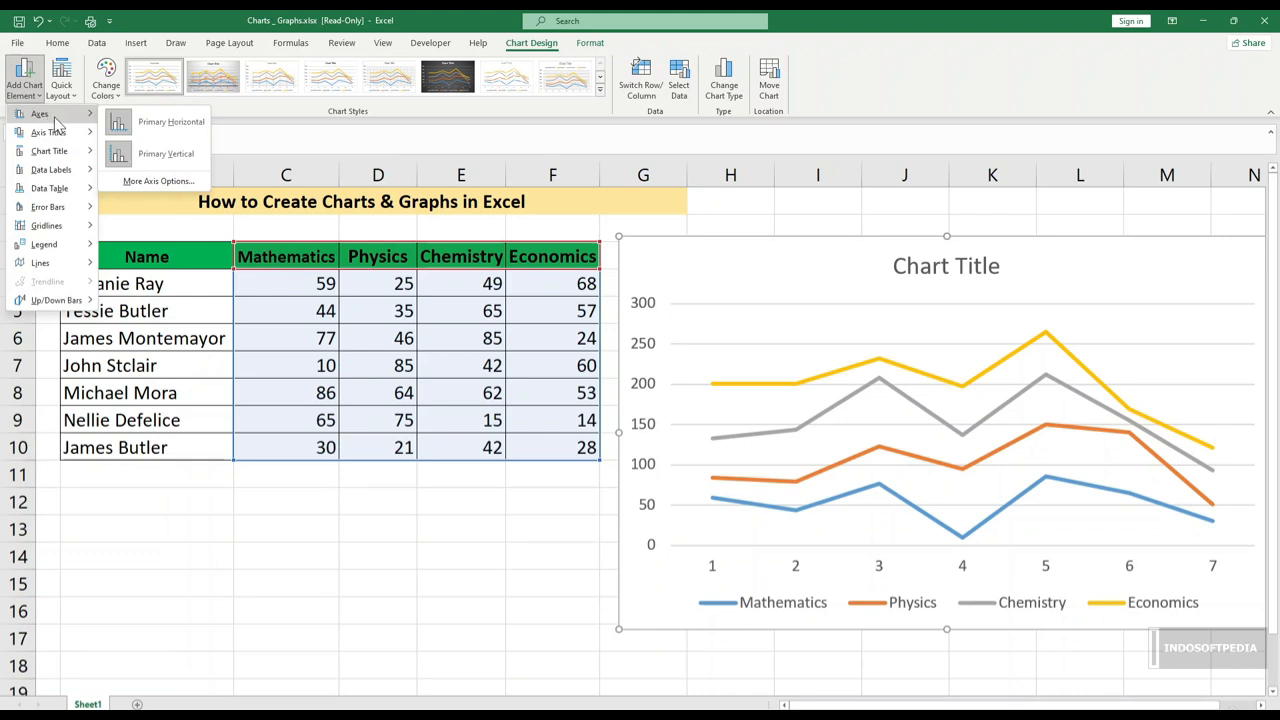
mouse_move(45, 138)
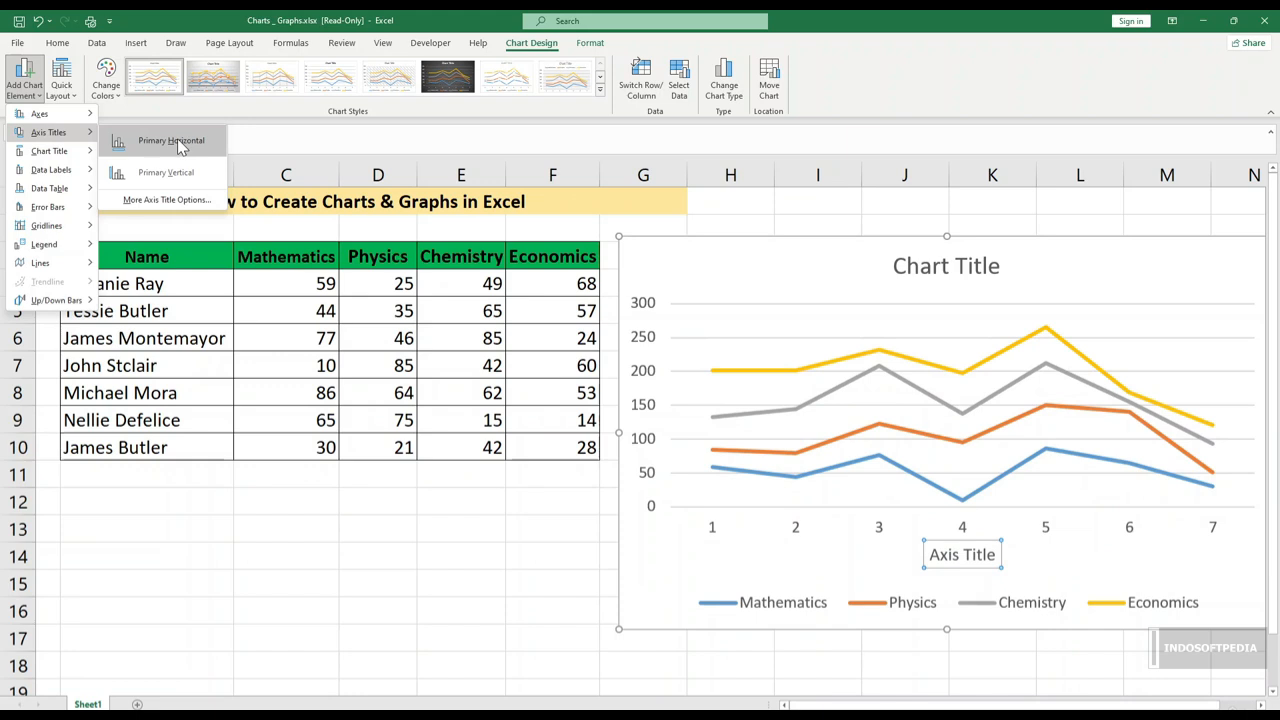
click(177, 138)
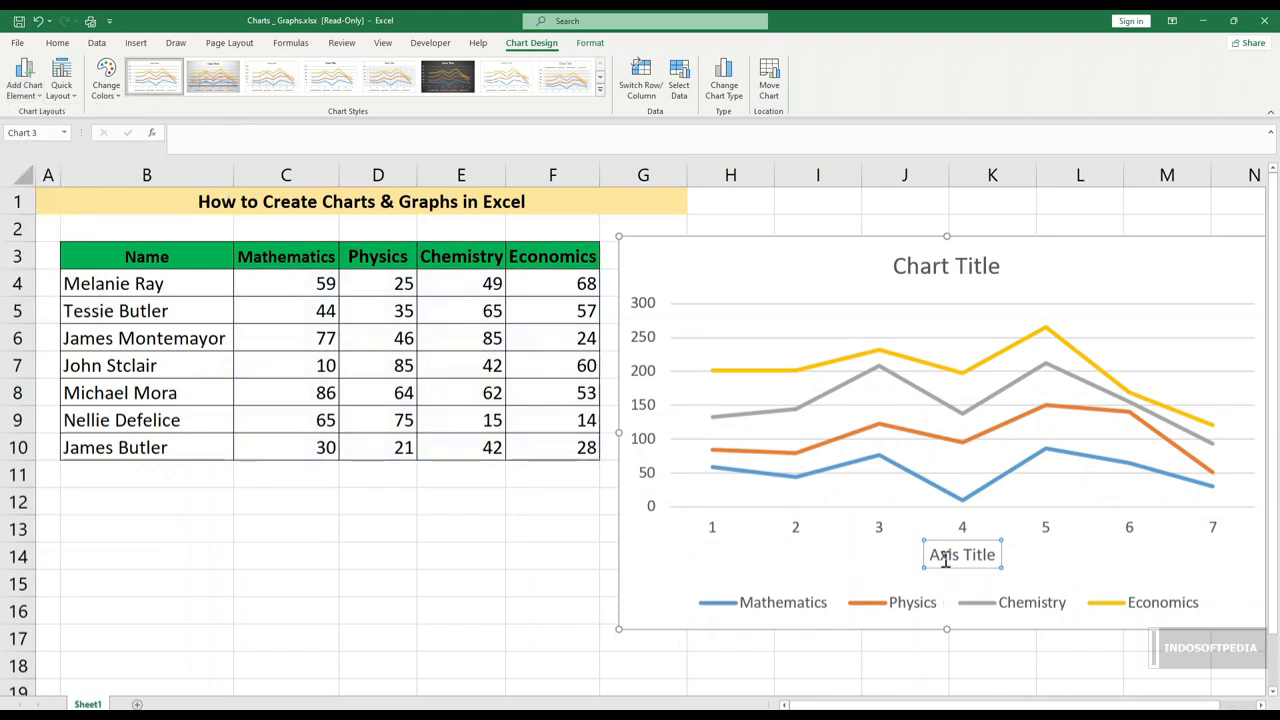
drag(929, 557, 995, 565)
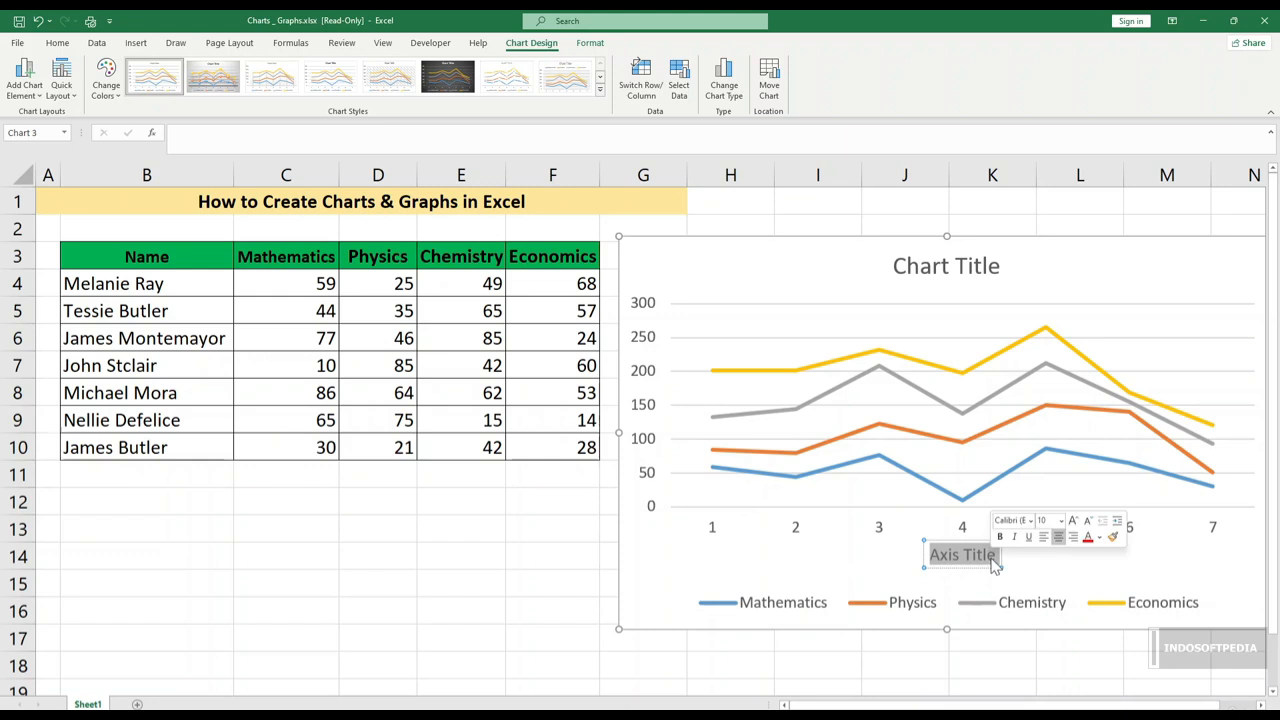
text(subj)
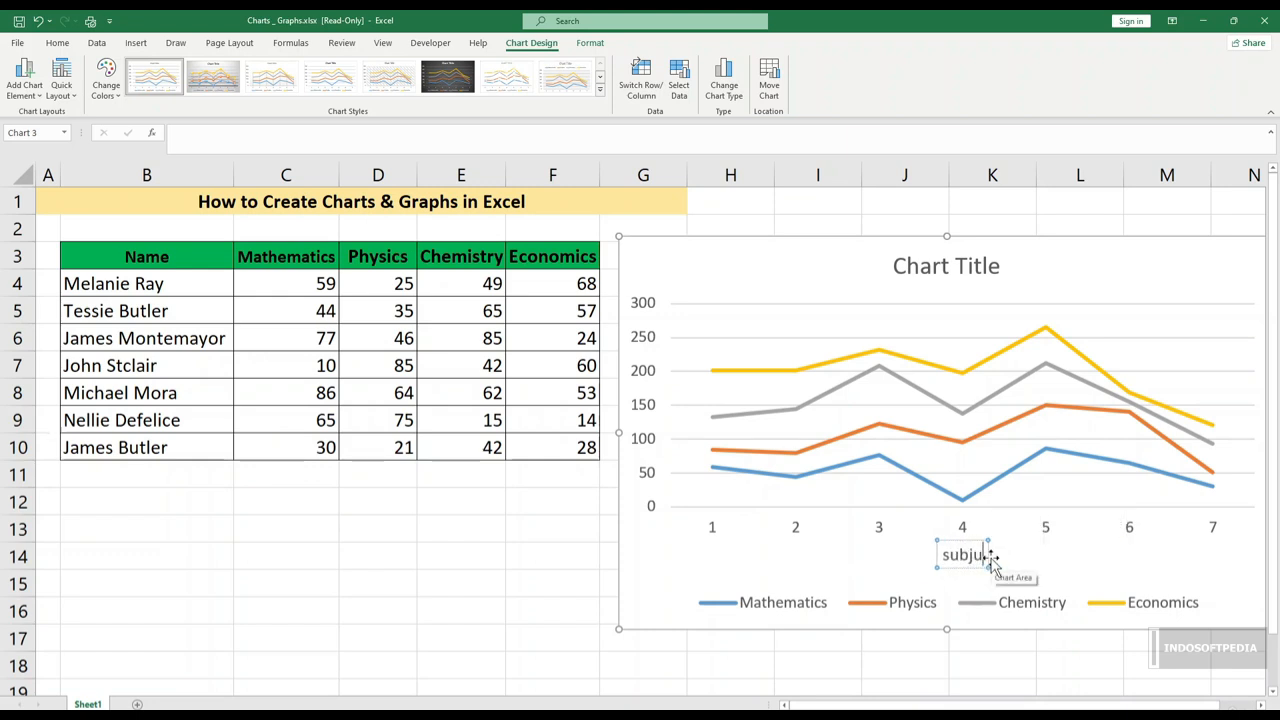
text(ect)
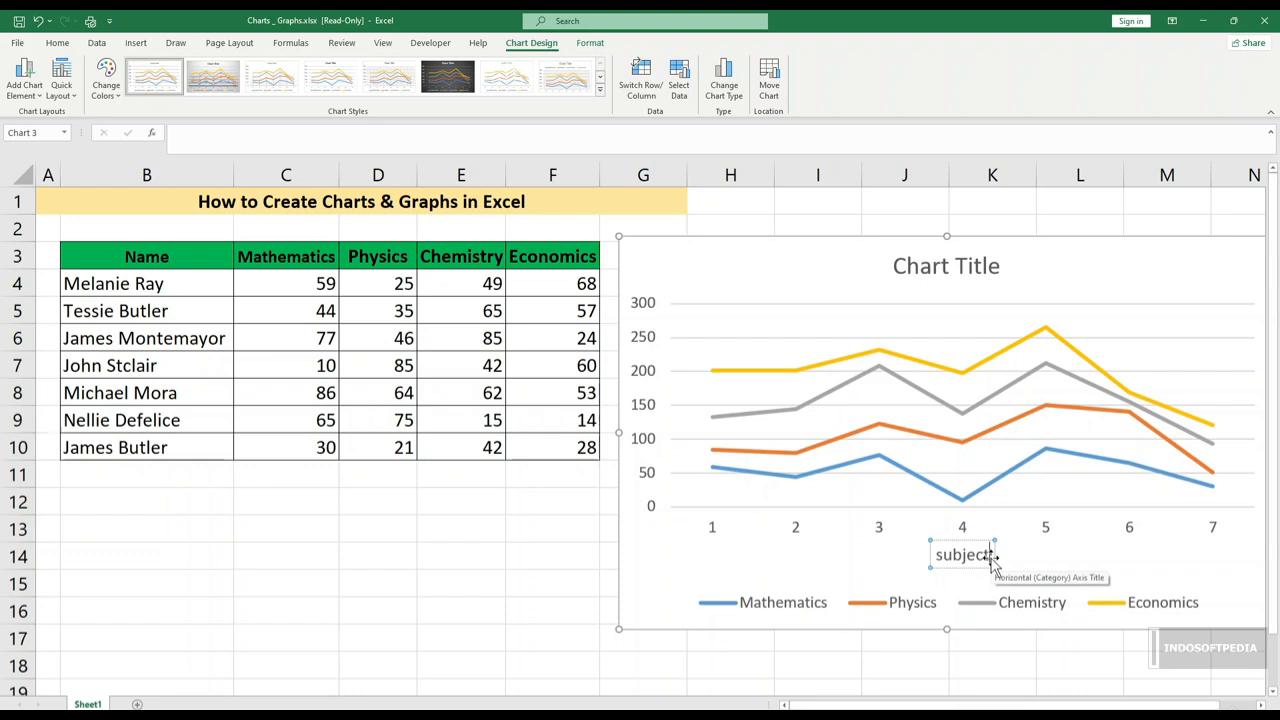
click(880, 565)
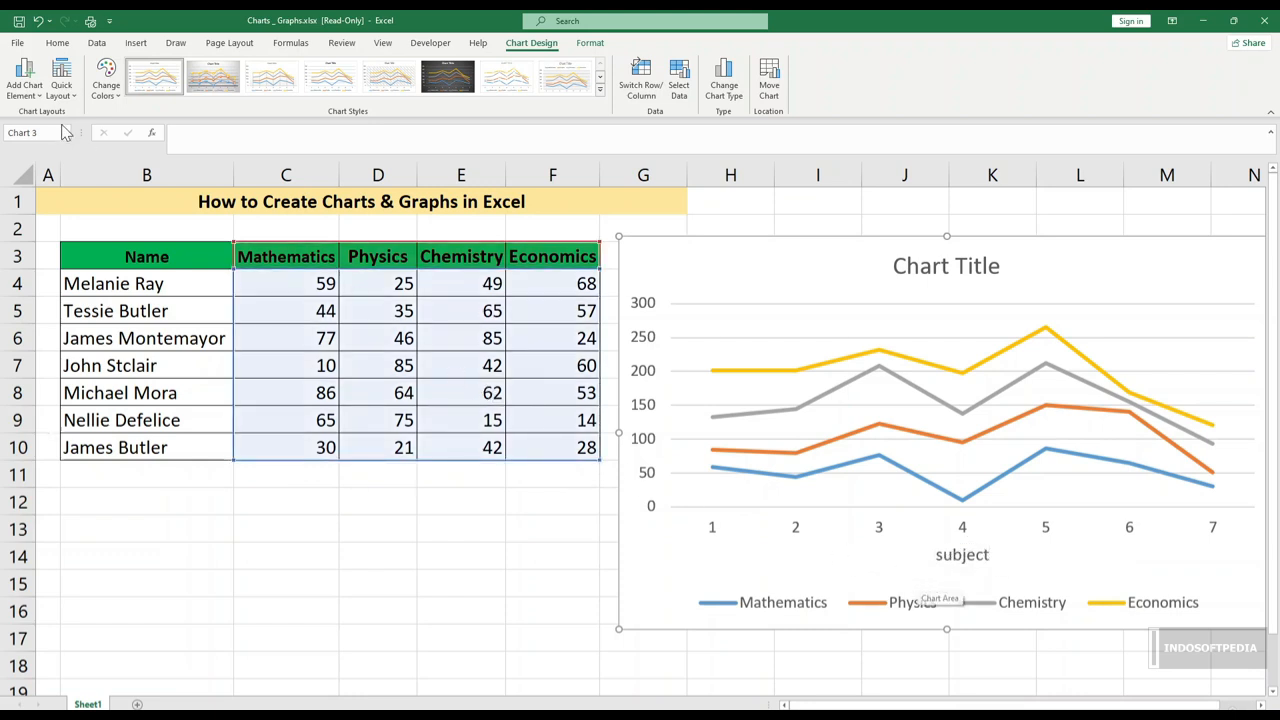
Step: Place the chart title above the chart and set its text to "Student grade level"
click(25, 85)
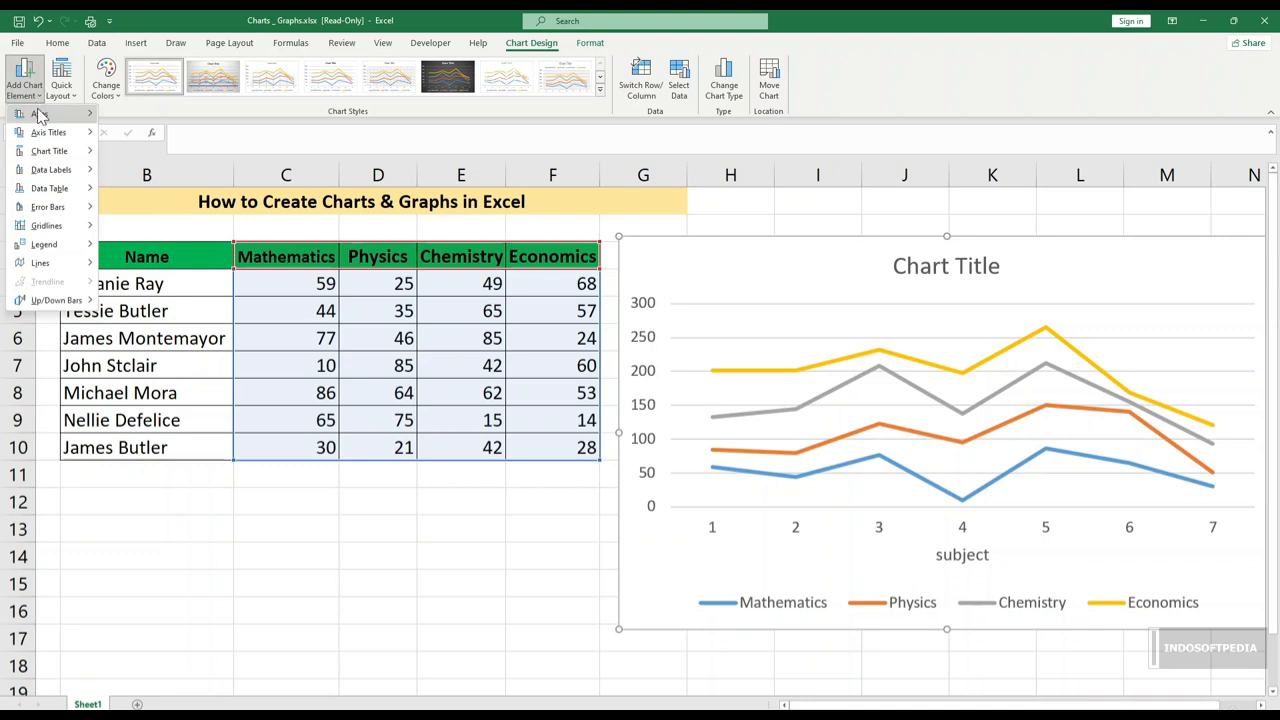
mouse_move(68, 161)
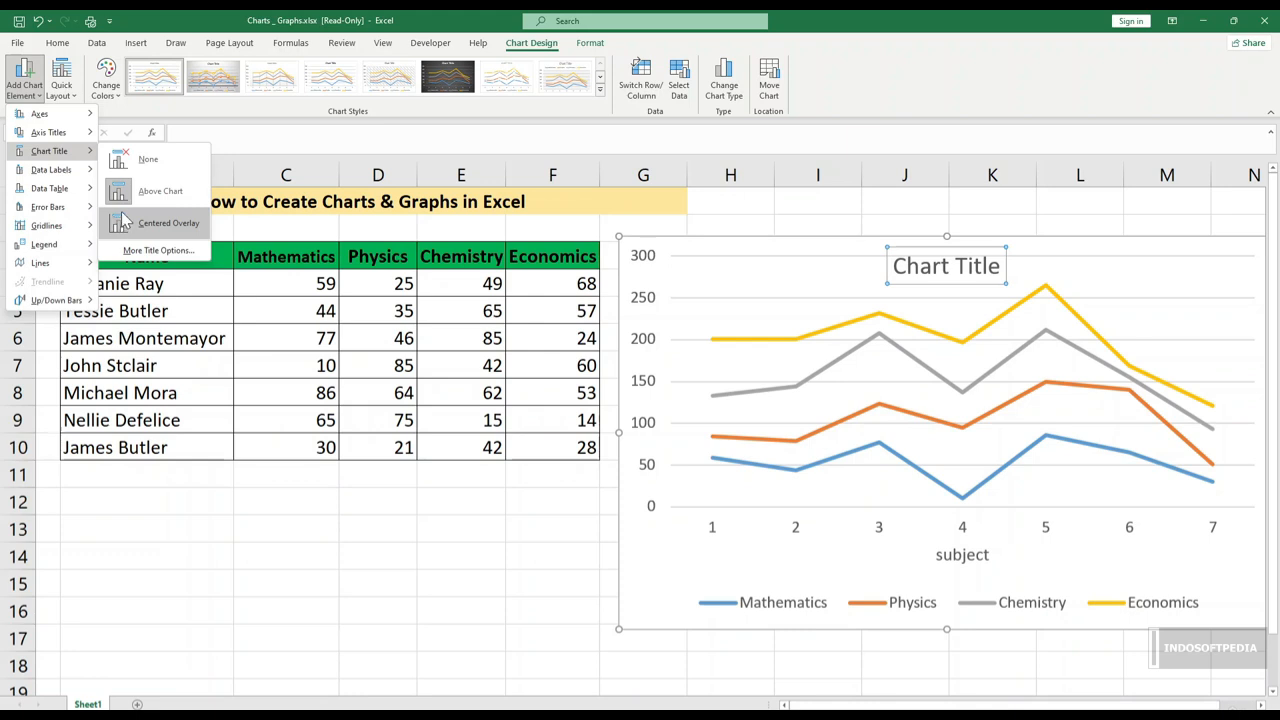
click(127, 195)
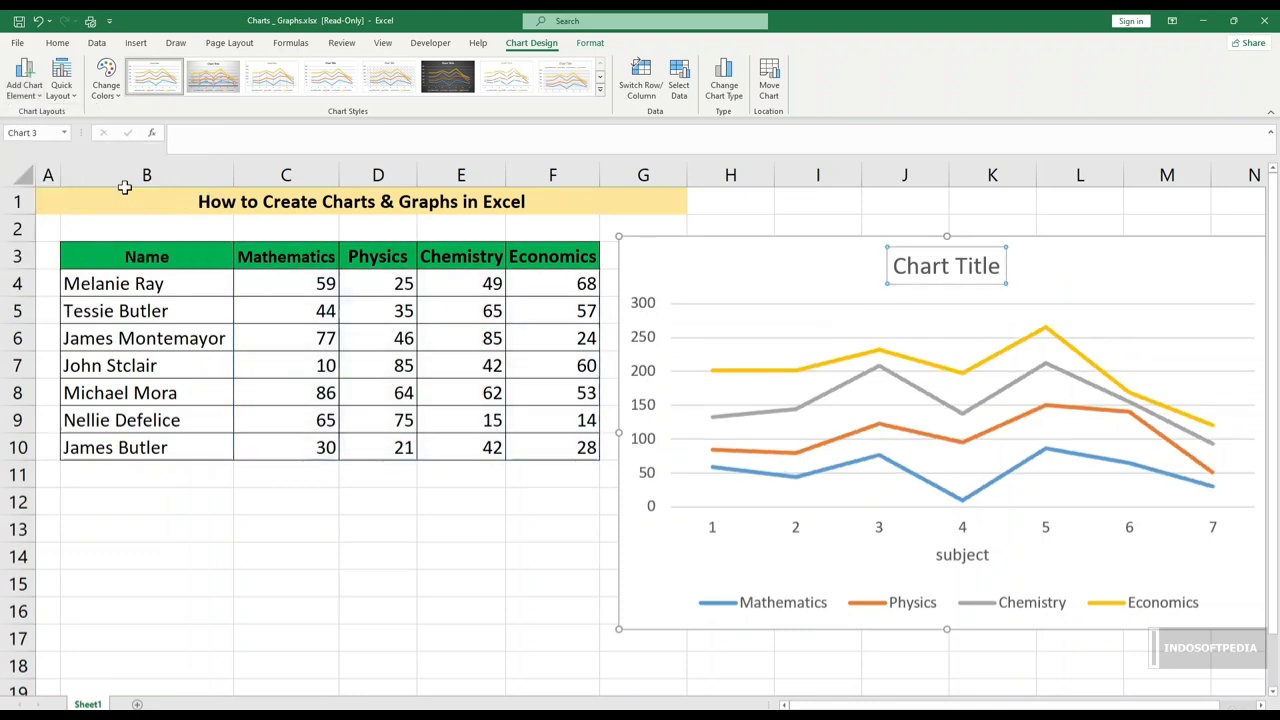
drag(898, 263, 1016, 289)
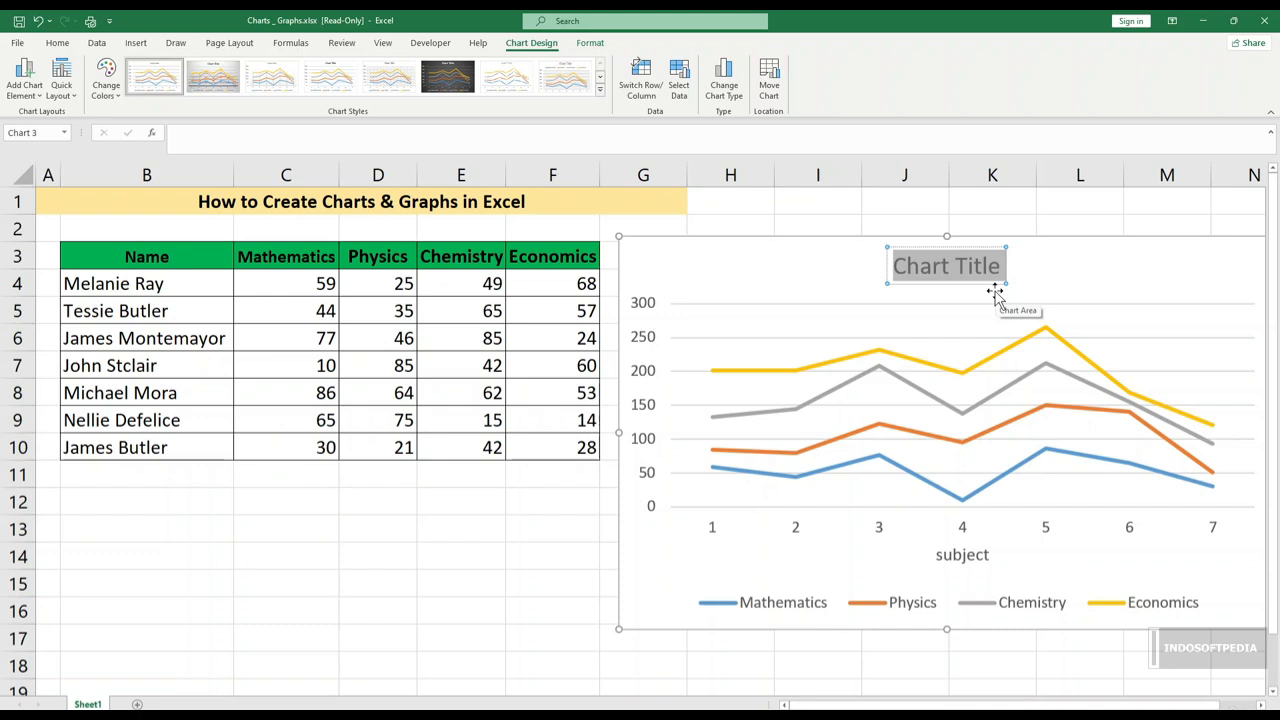
text(Student)
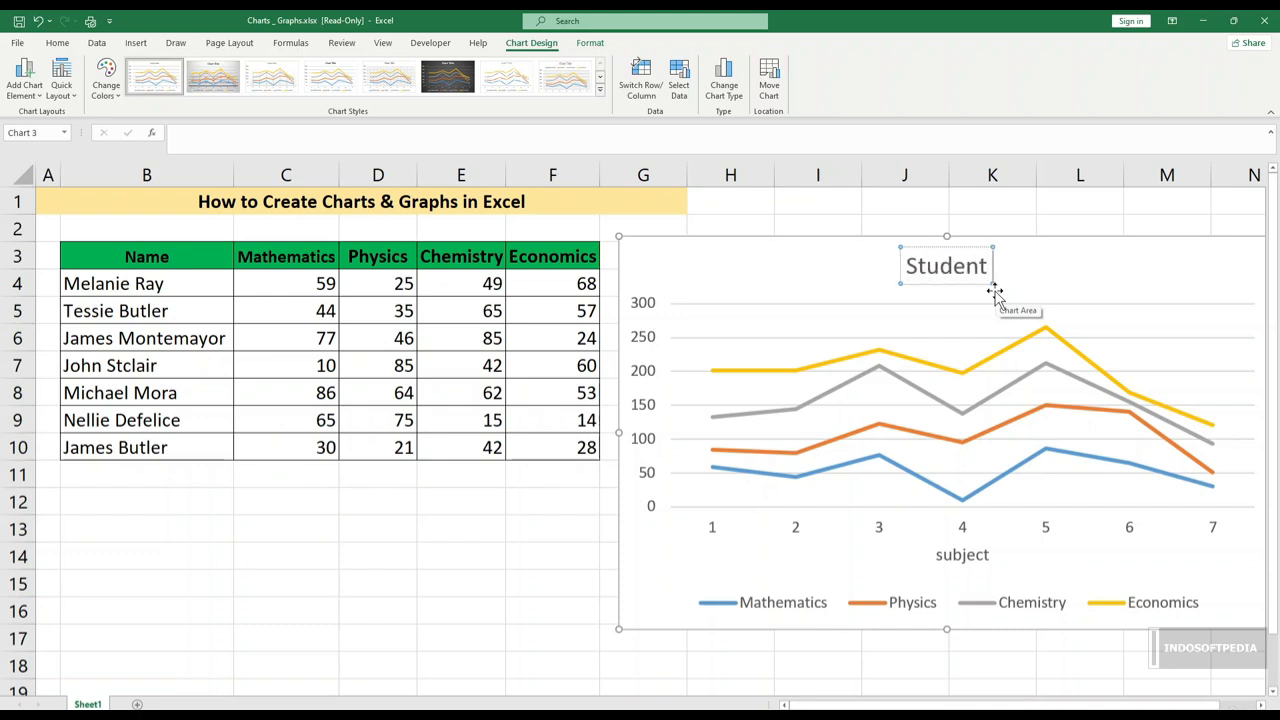
text( n)
key(BackSpace)
text(grade)
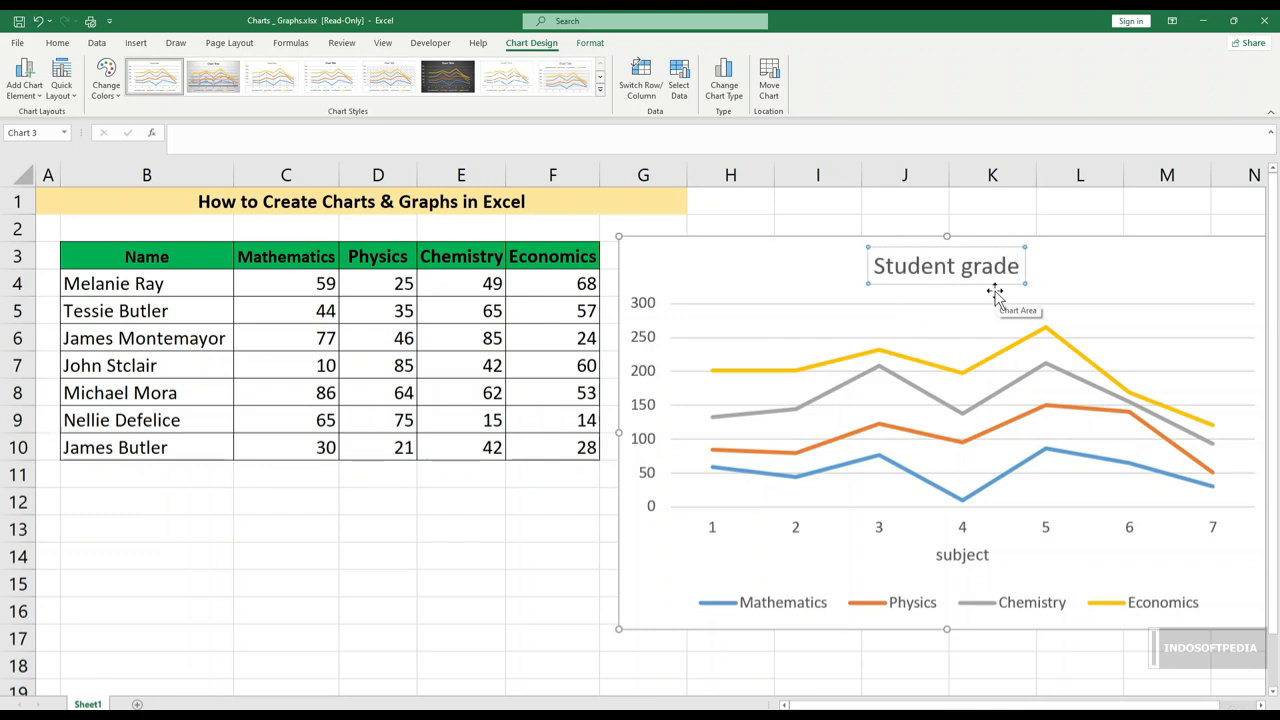
text( liv)
key(BackSpace)
key(BackSpace)
key(BackSpace)
text(l)
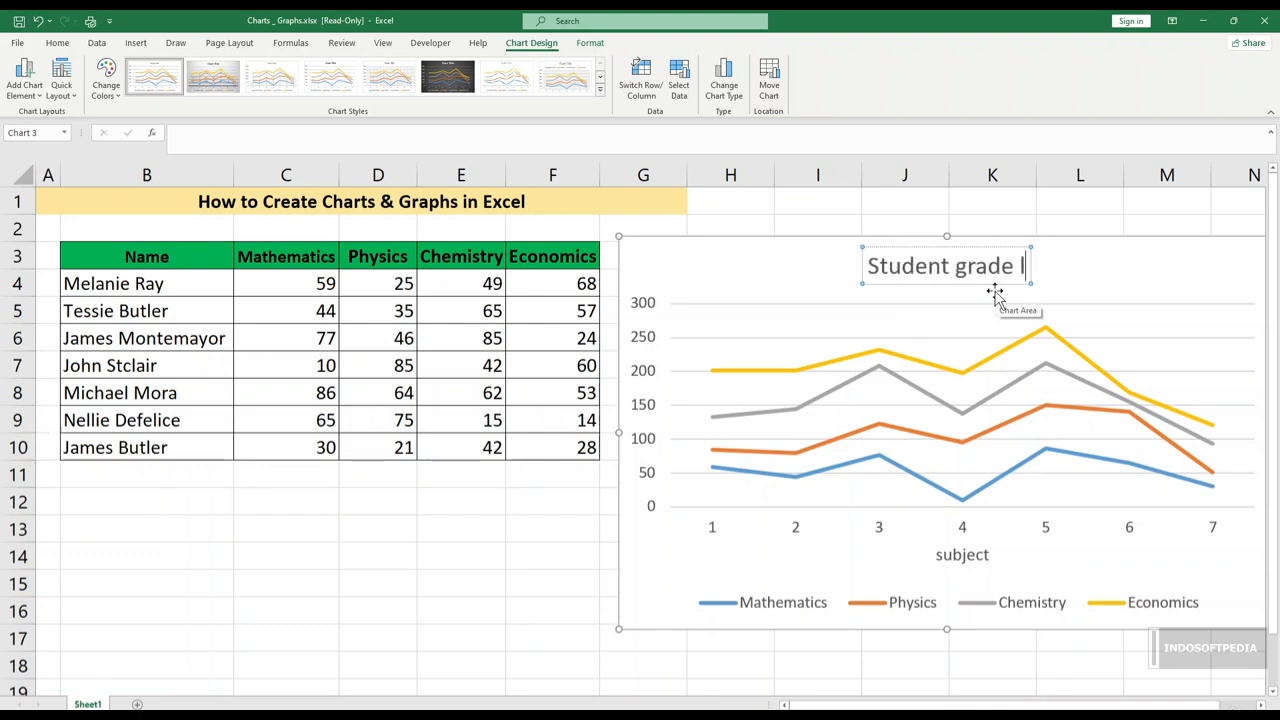
text(evel)
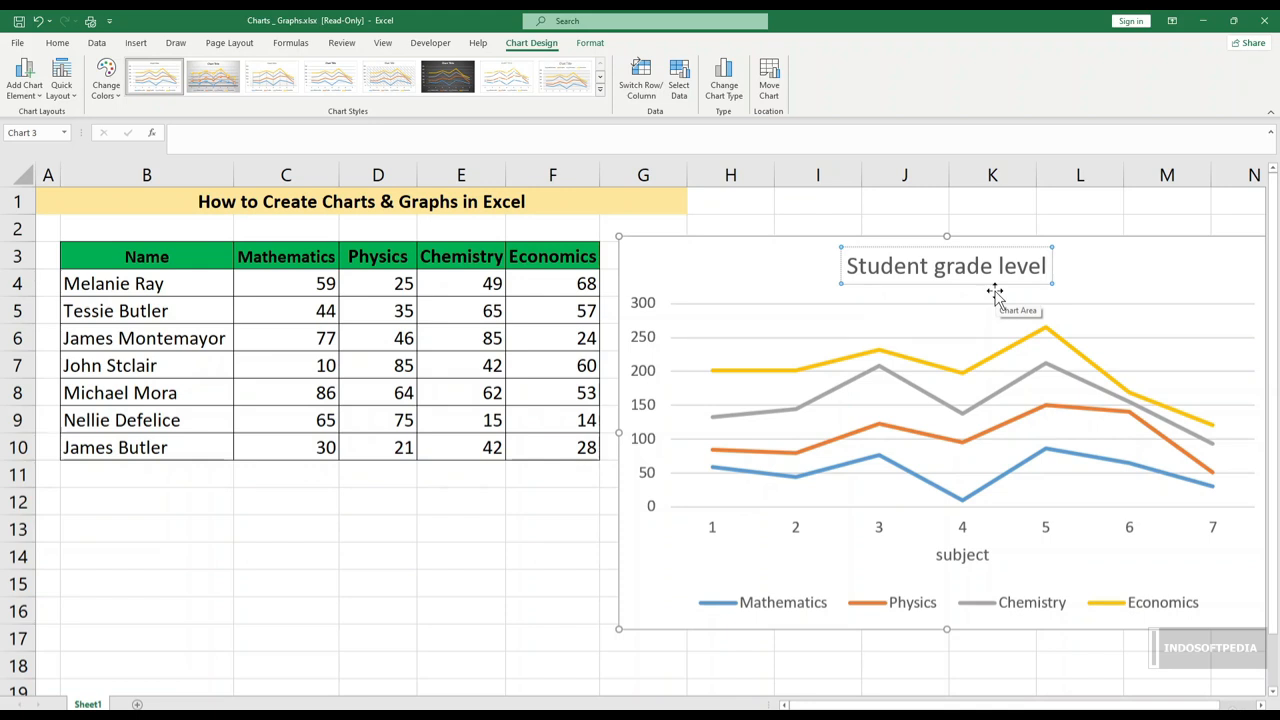
click(790, 290)
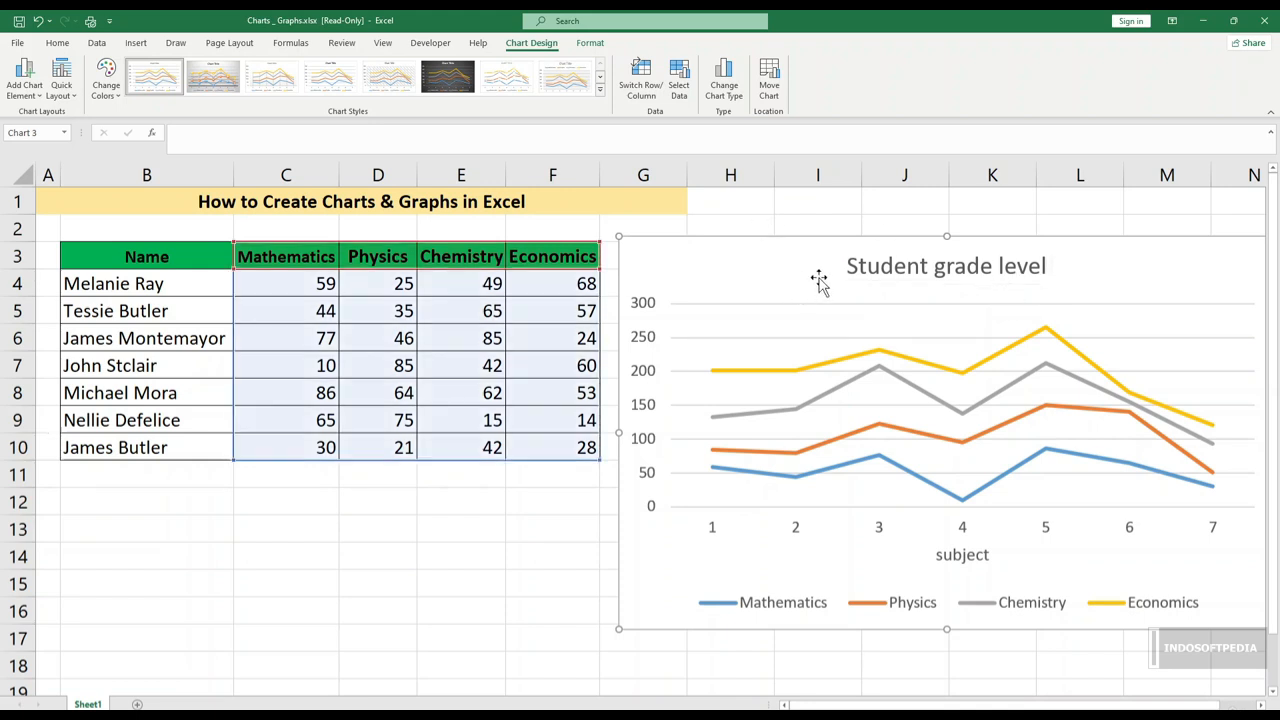
click(872, 275)
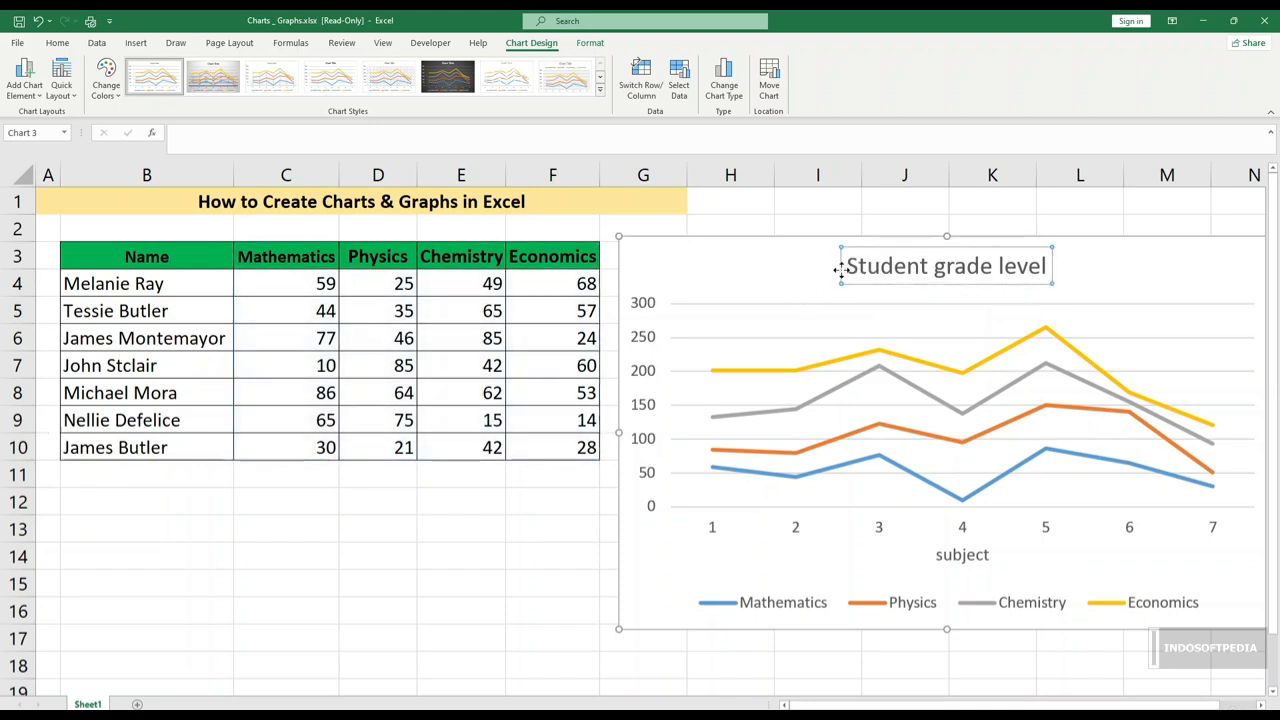
Step: Position the chart's legend on the right side of the plot
click(42, 98)
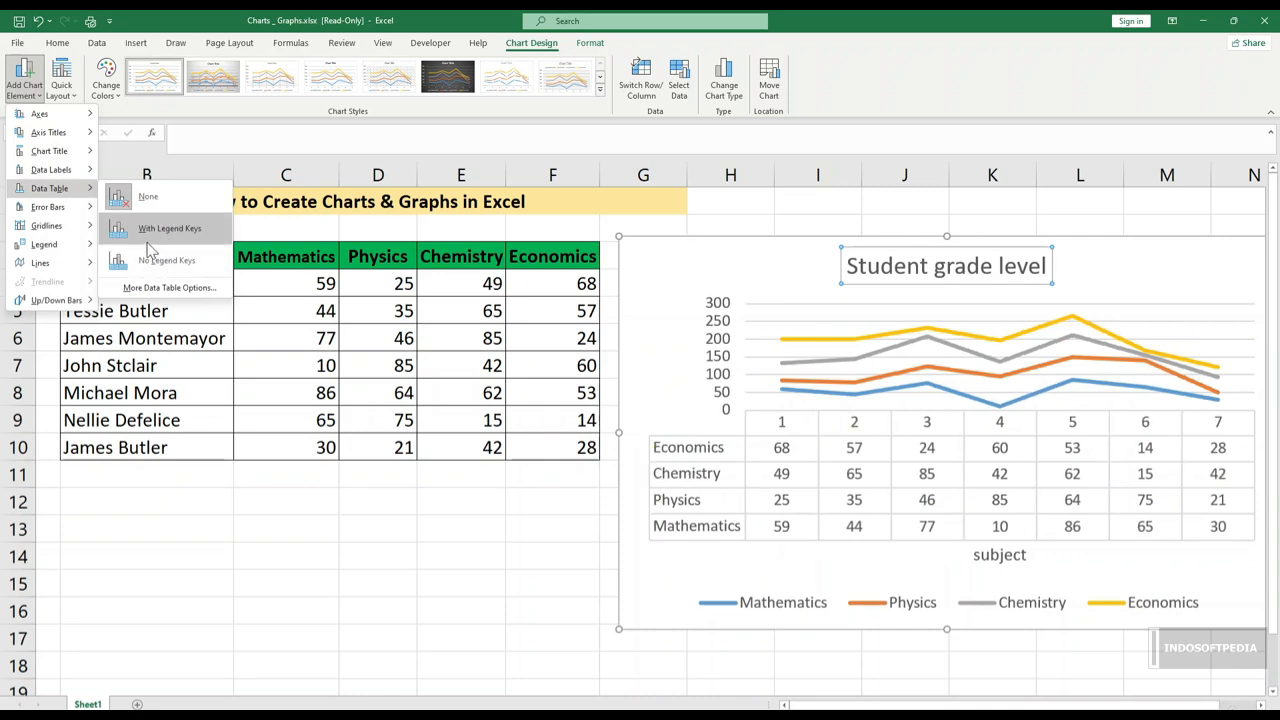
mouse_move(90, 212)
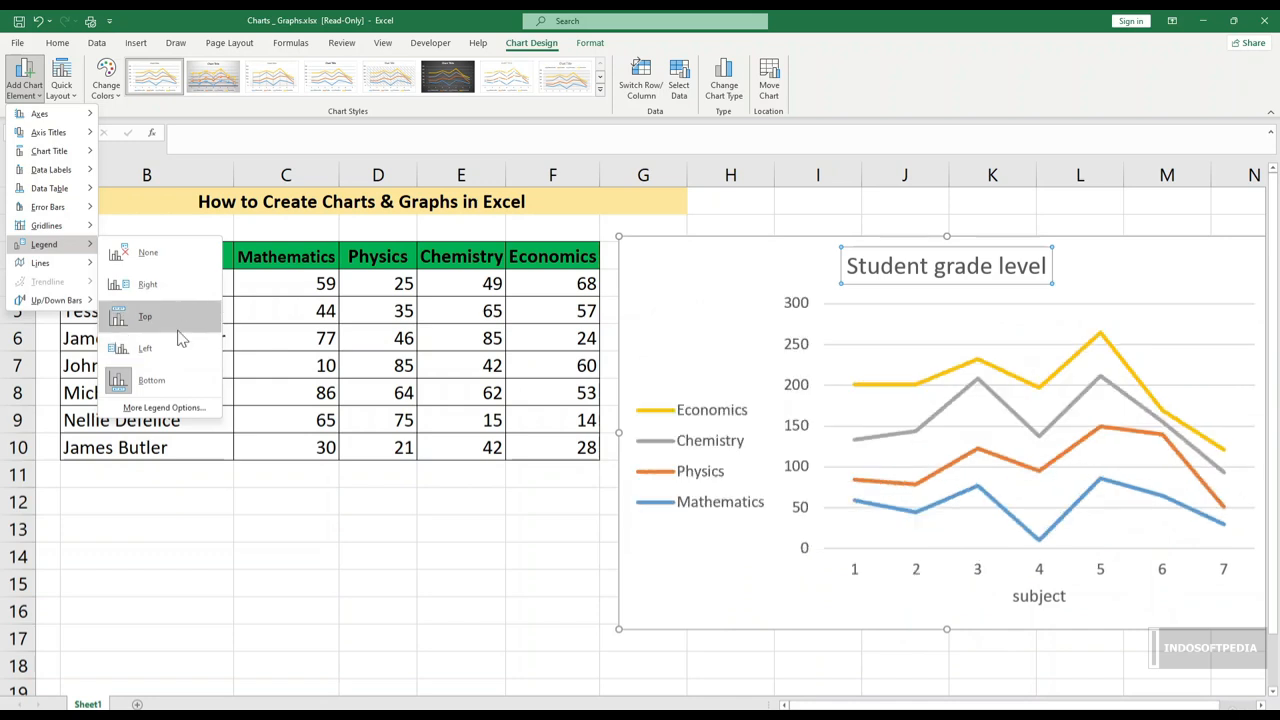
click(179, 288)
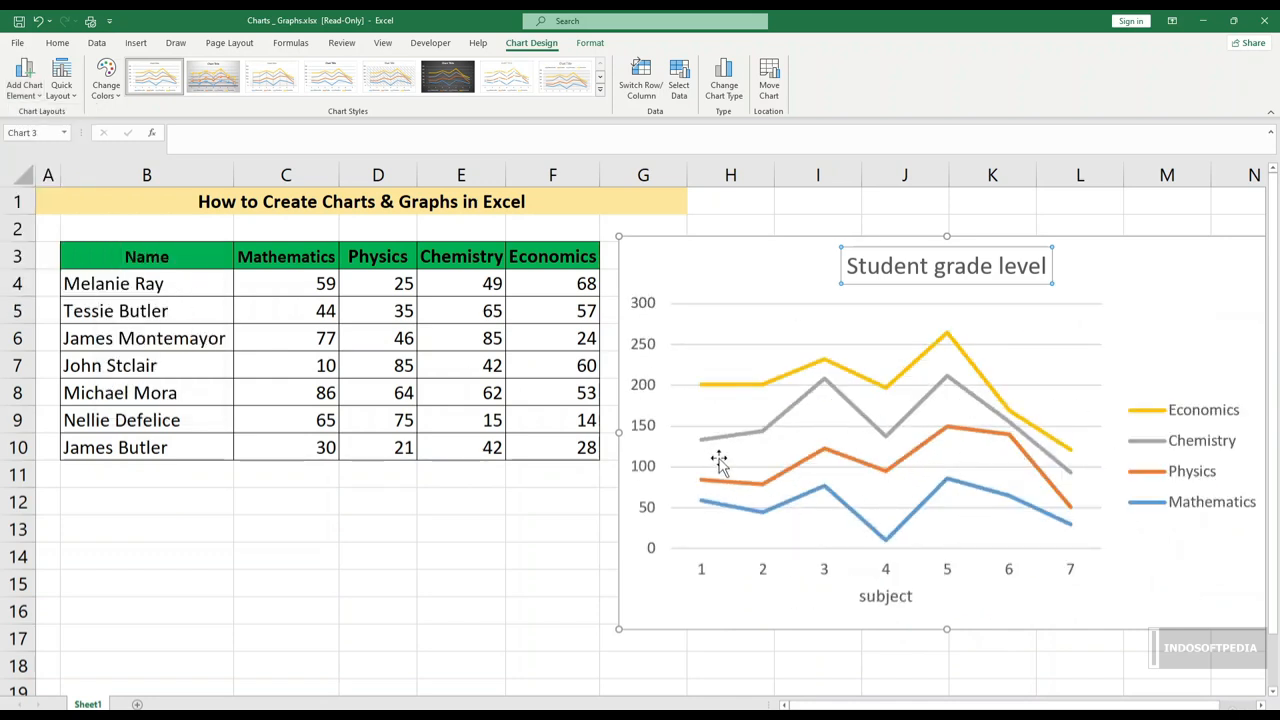
Step: Preview the quick layouts on the chart, including Layout 8, without applying one
mouse_move(711, 445)
click(62, 90)
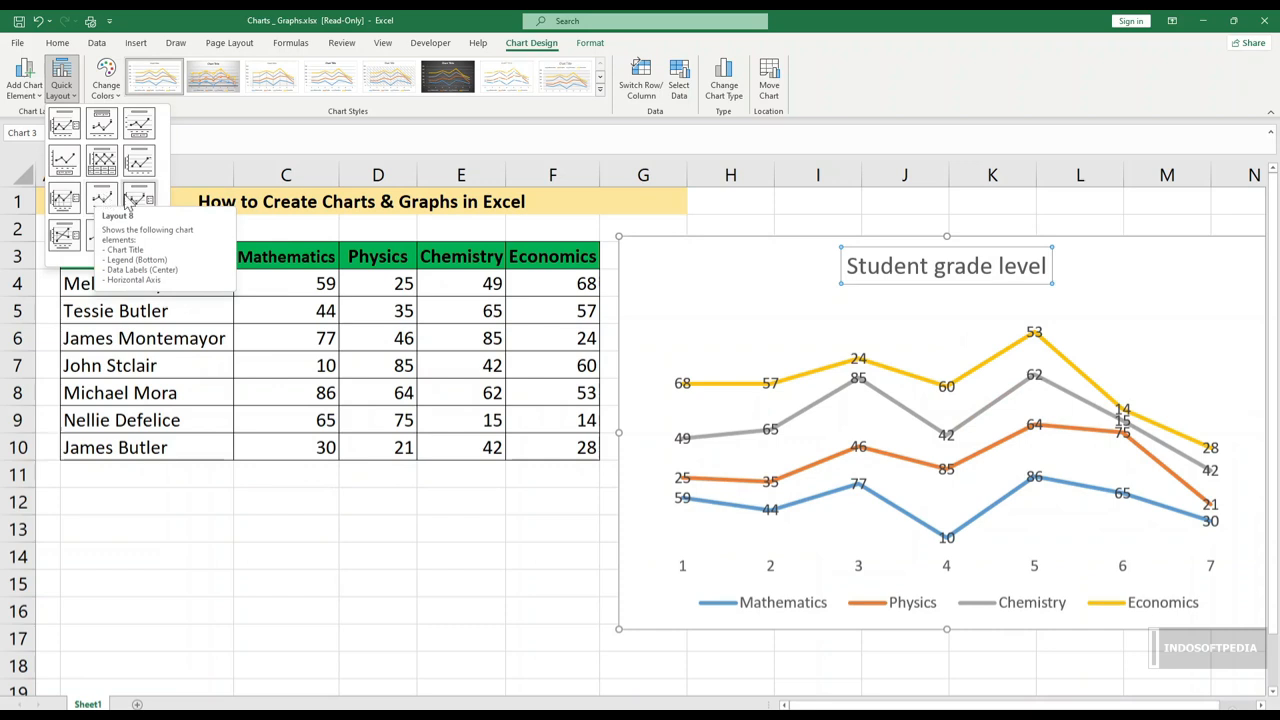
click(806, 294)
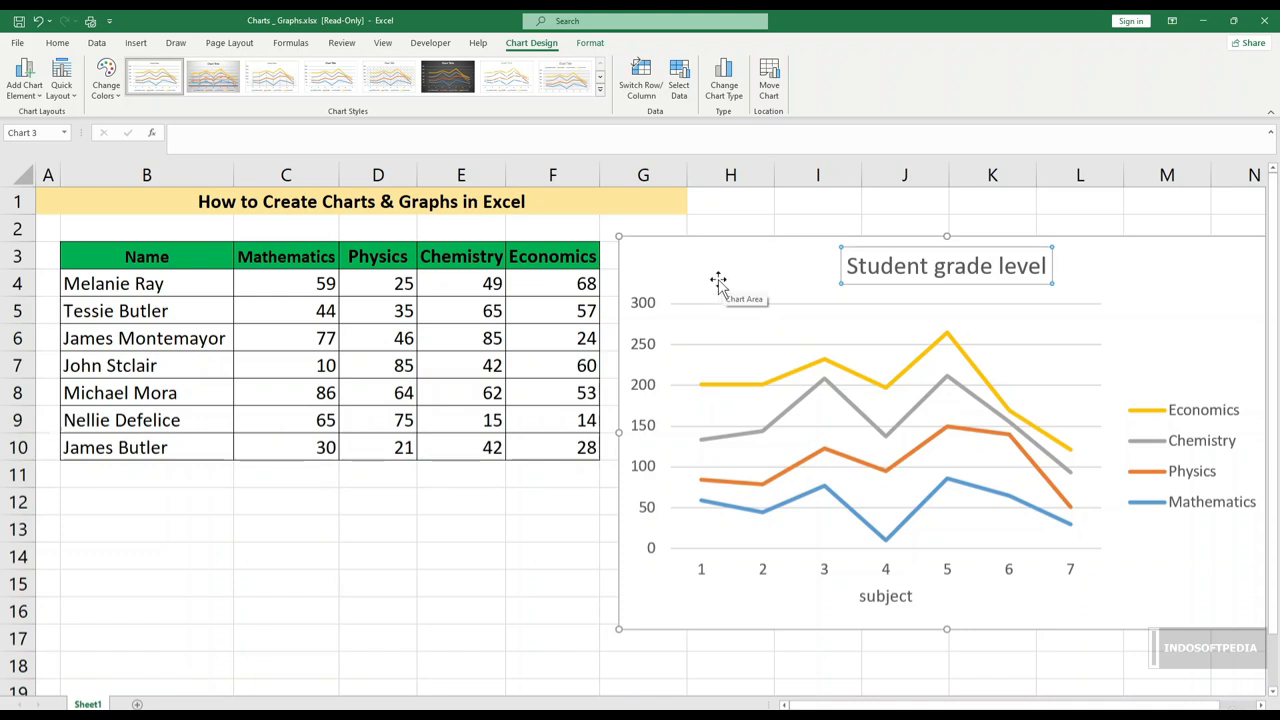
Step: Recolour the chart with the third Colorful palette of orange, yellow, green and brown, and apply the dark-background chart style
click(110, 100)
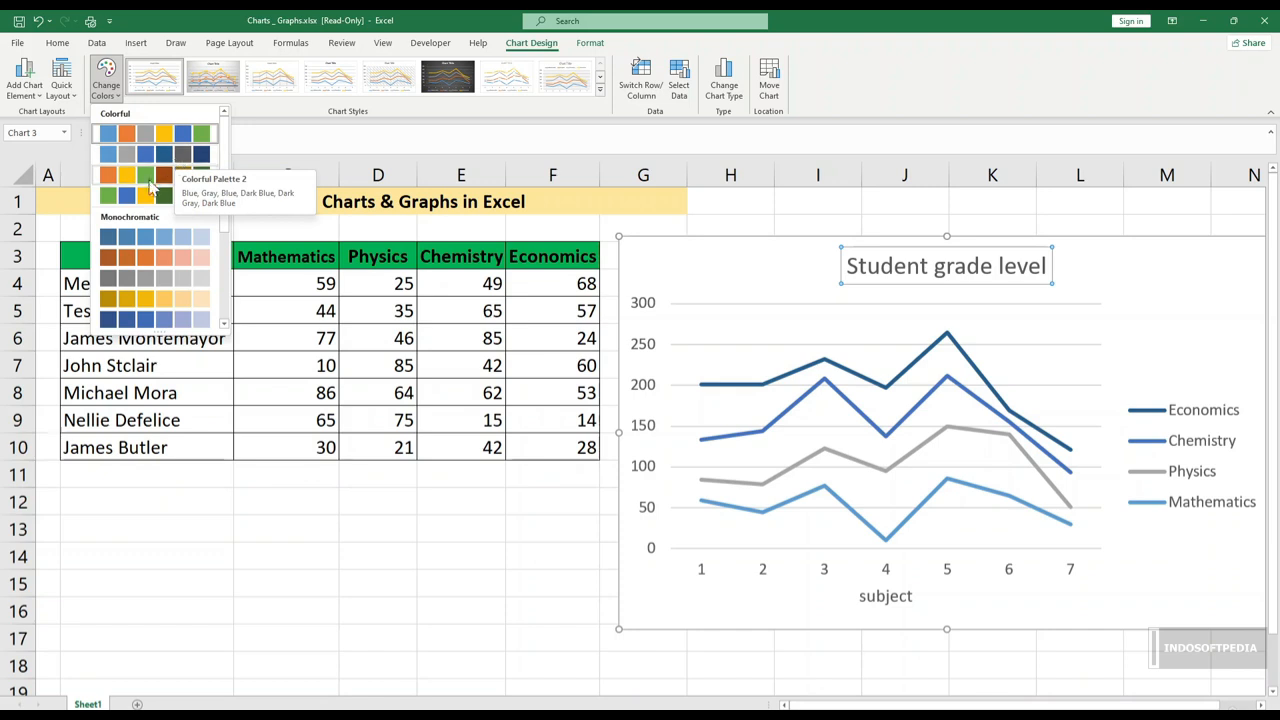
click(160, 175)
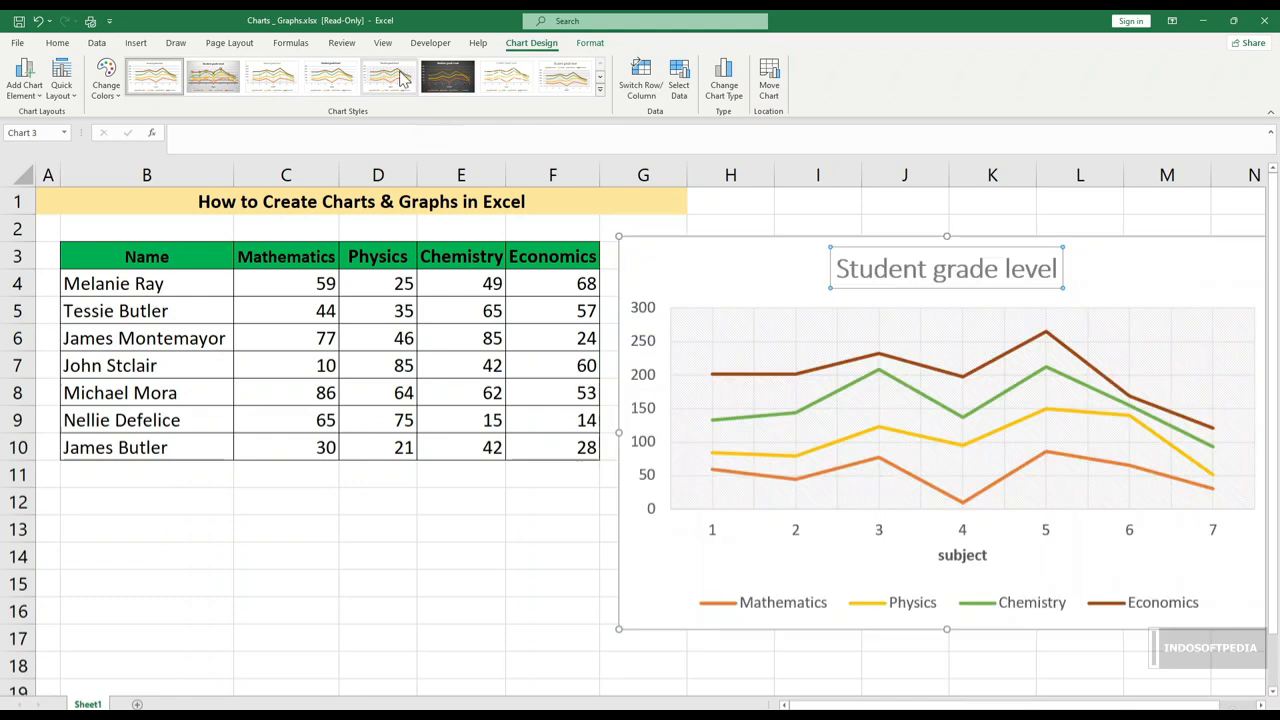
click(450, 86)
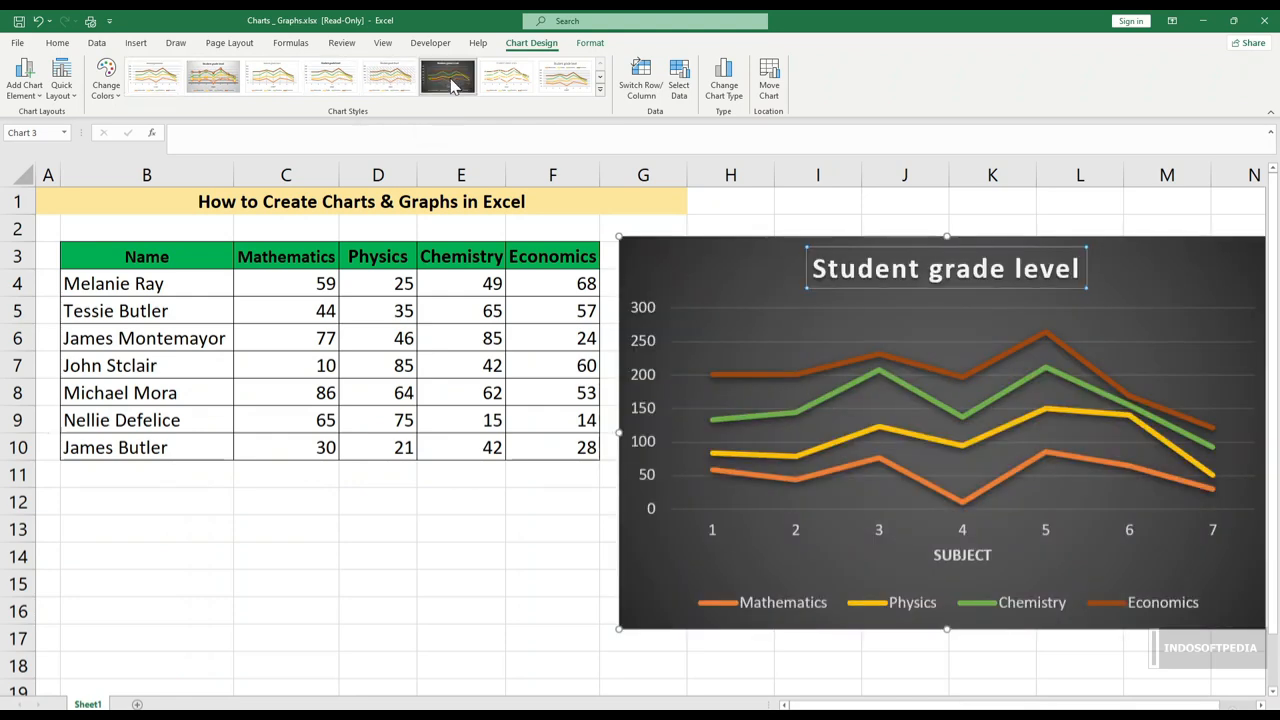
click(724, 278)
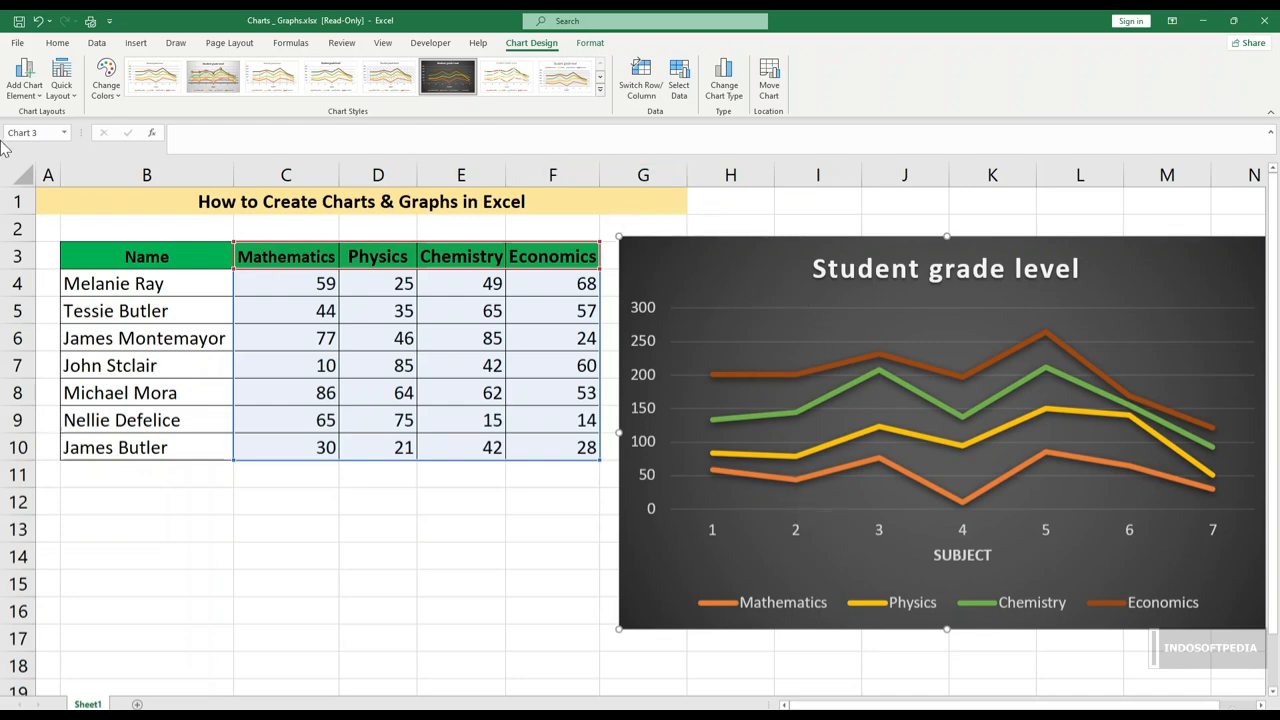
Step: Examine the pie, bar, column, line, scatter and stock types as alternatives for the stacked line chart
click(737, 90)
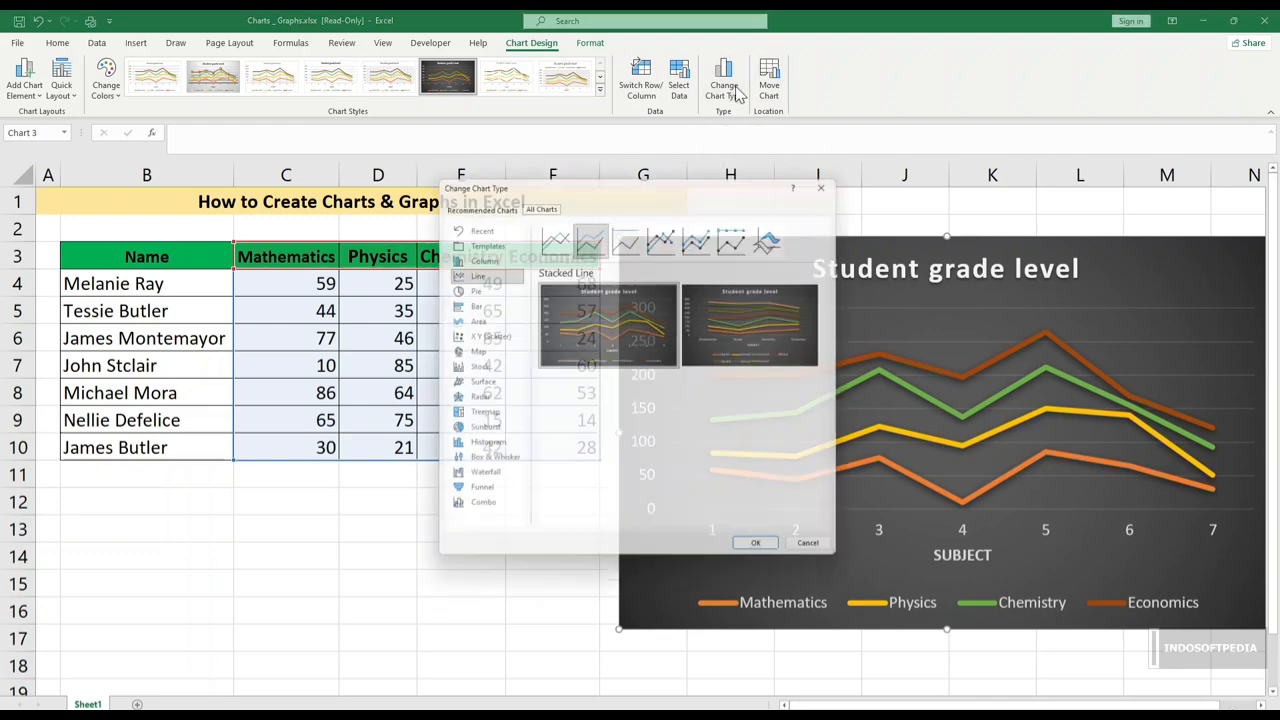
click(481, 288)
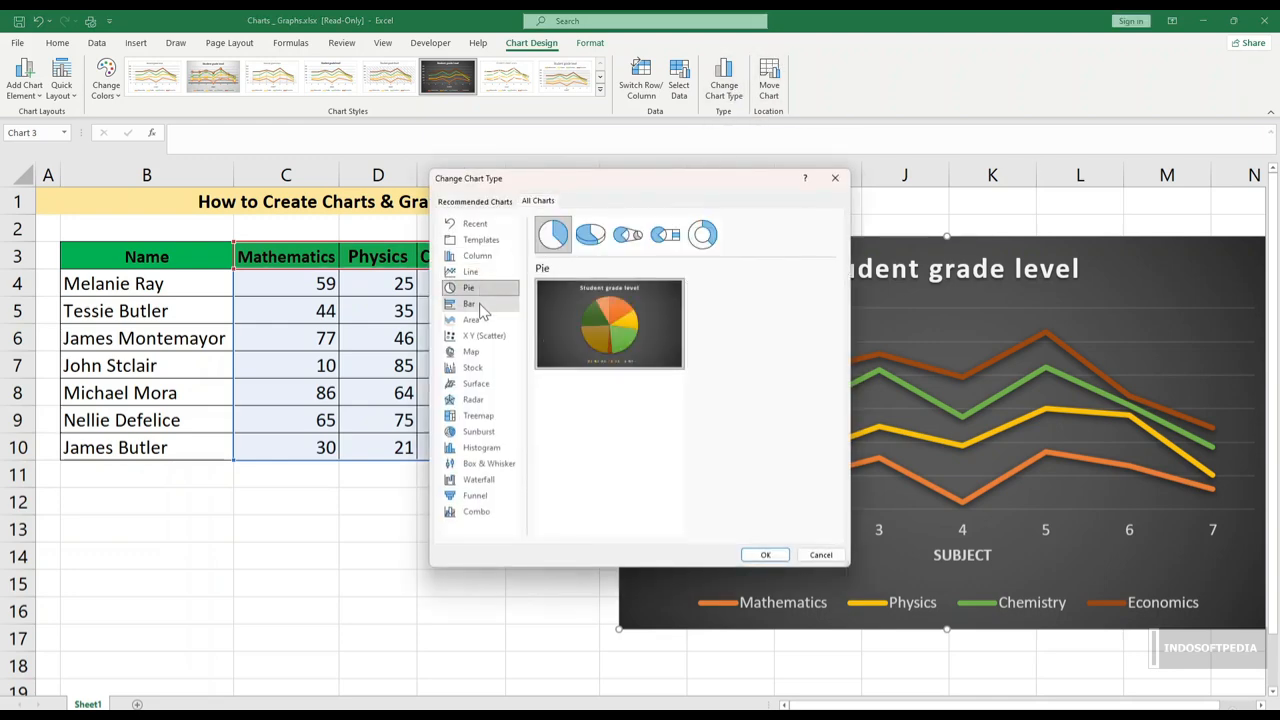
click(480, 306)
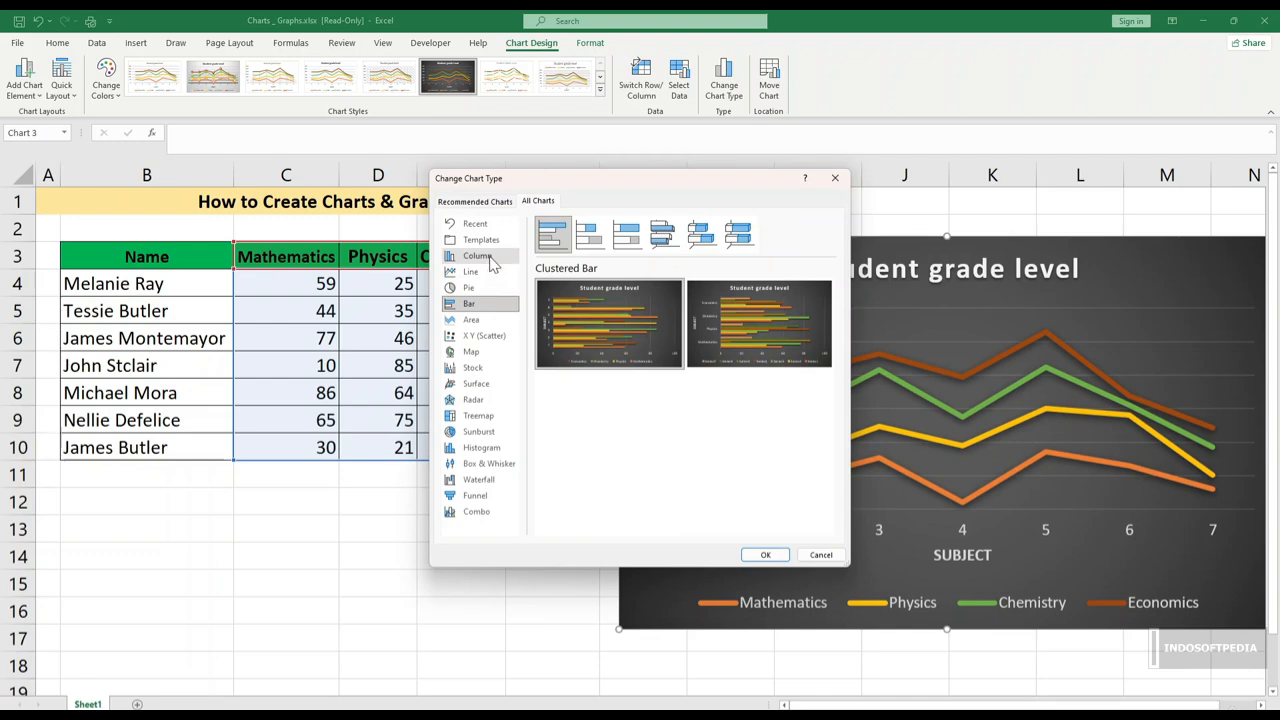
click(489, 258)
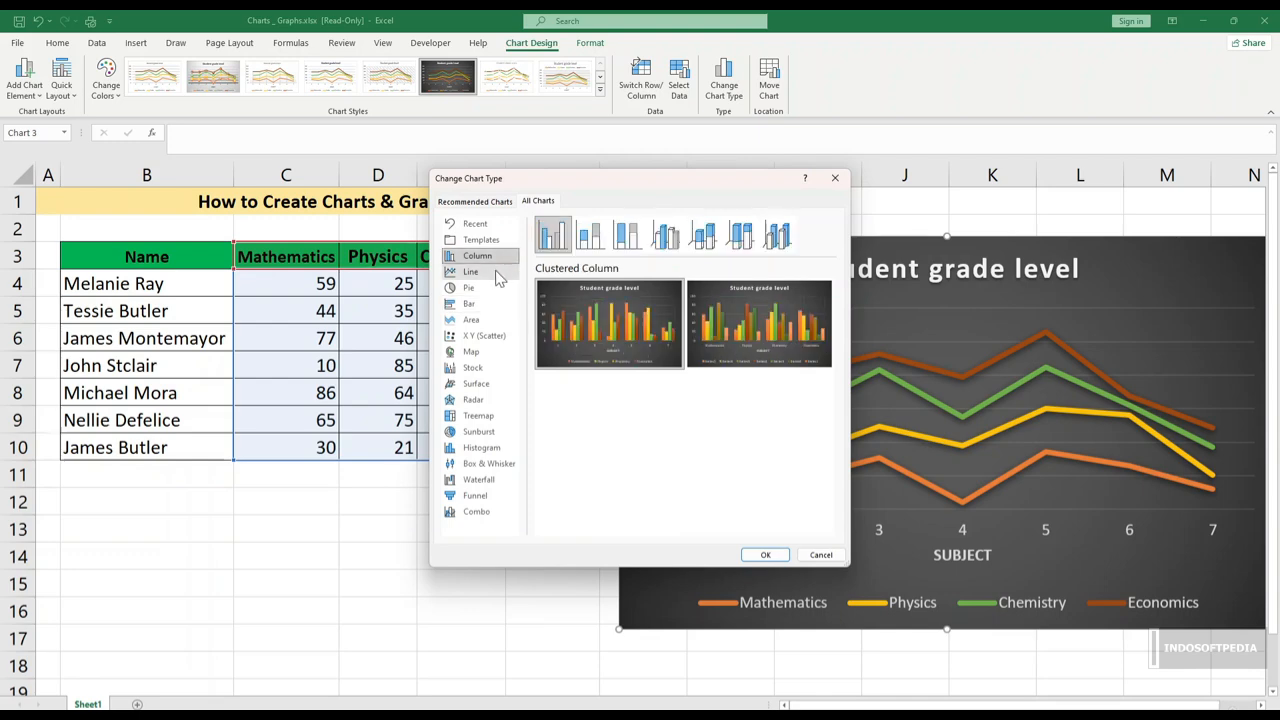
click(500, 272)
click(503, 306)
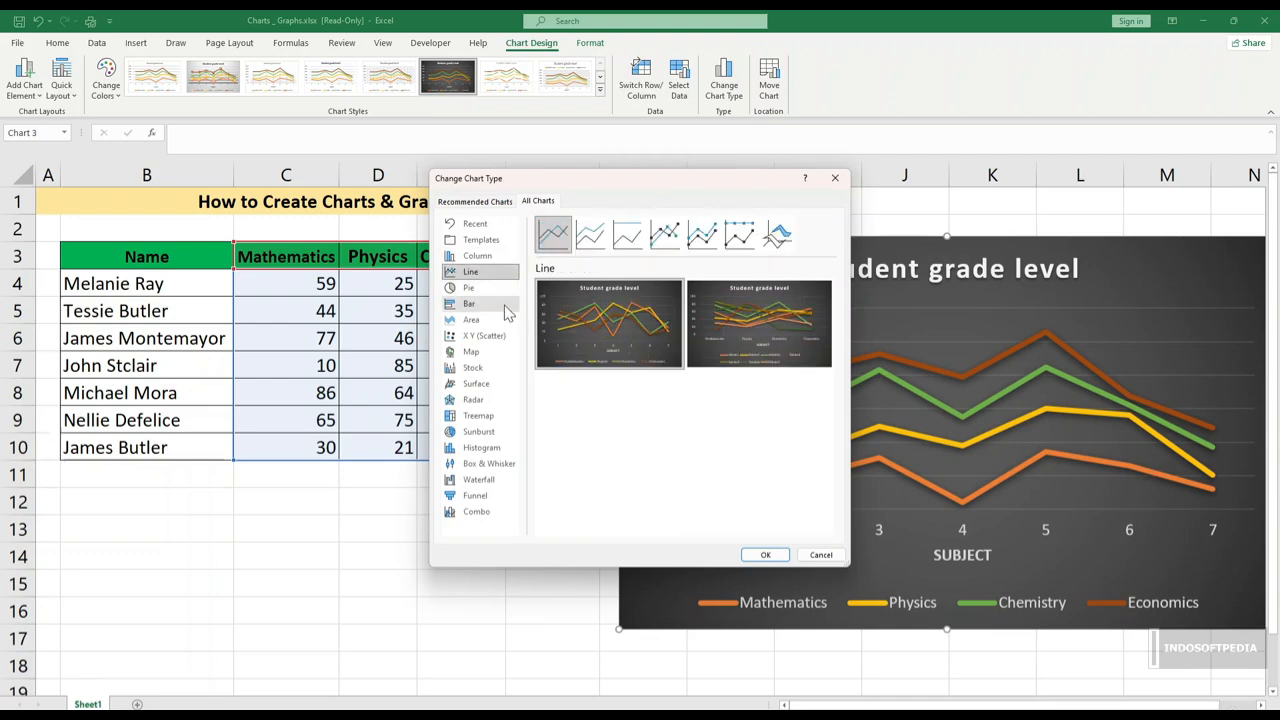
click(503, 337)
click(495, 368)
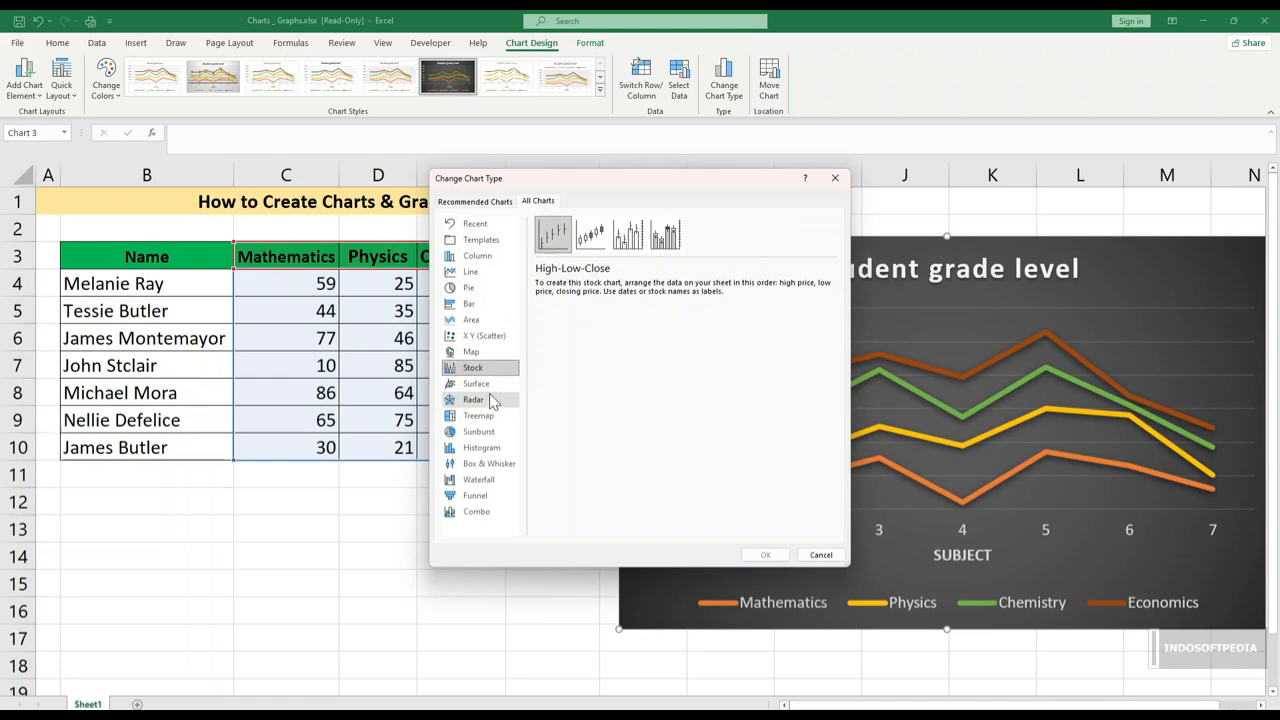
click(495, 288)
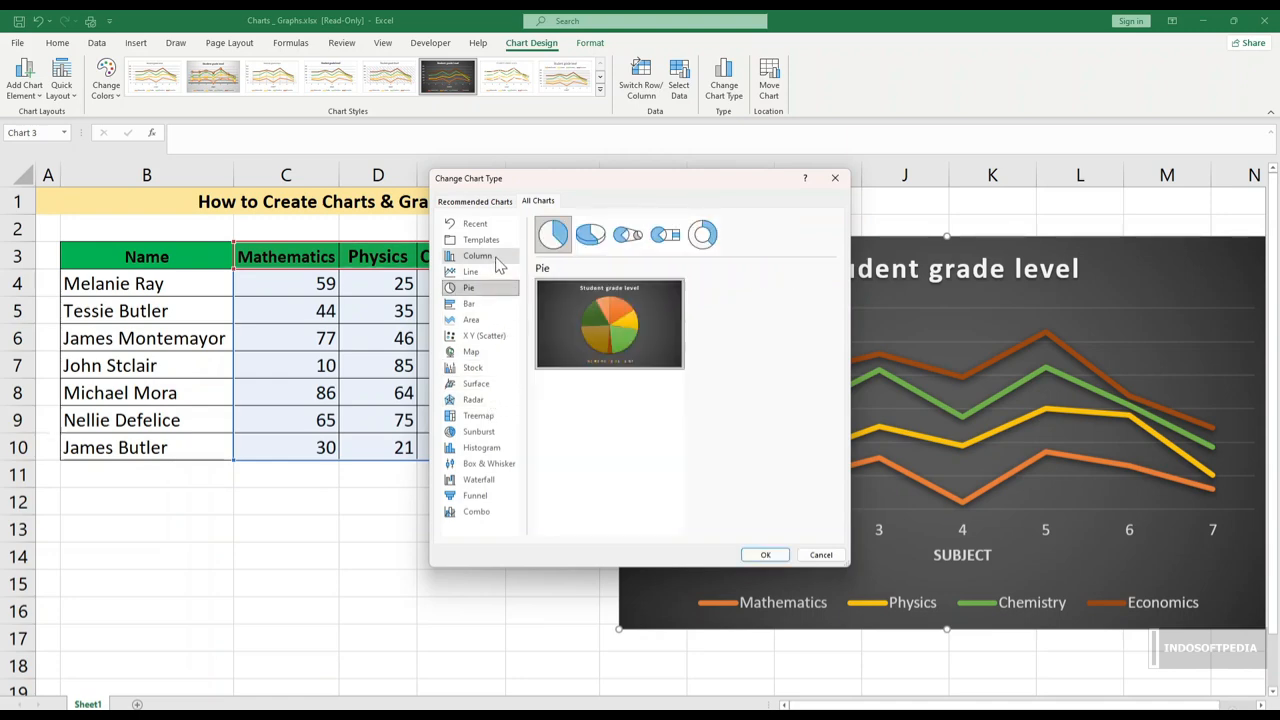
Step: Compare the stacked and 3-D column variants and change the chart to the Clustered Column type
click(497, 257)
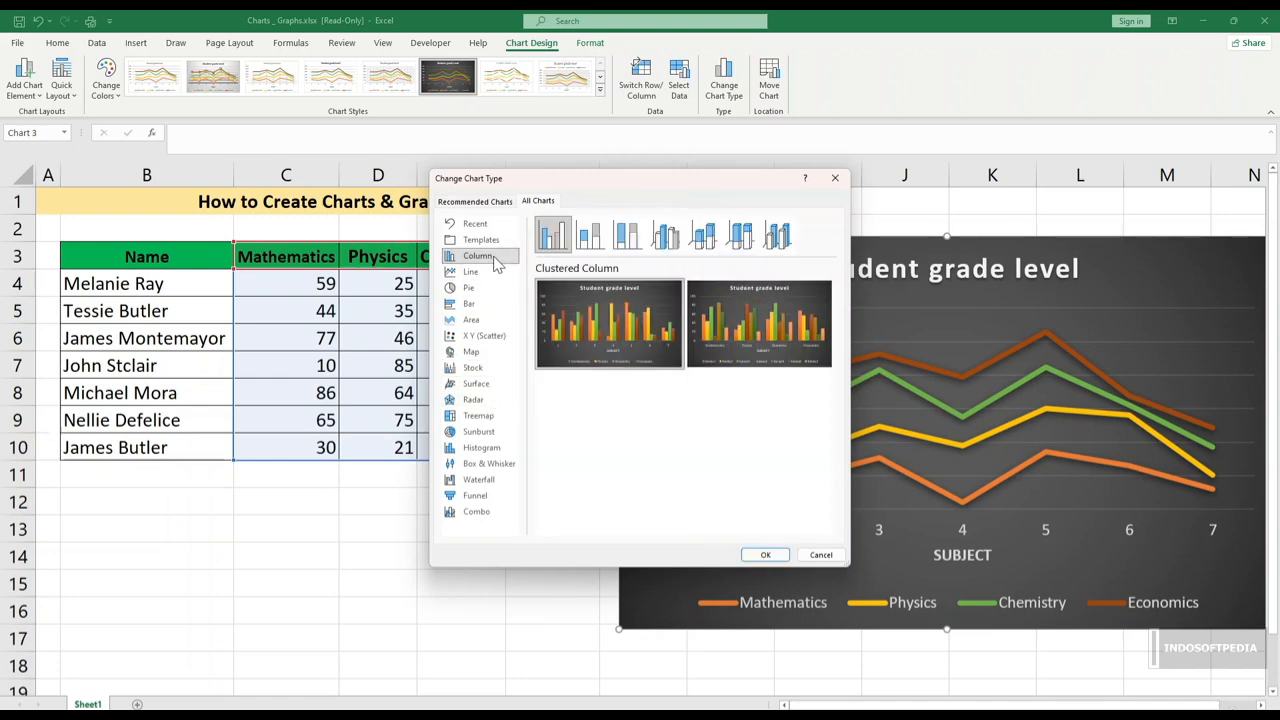
click(490, 272)
click(495, 262)
click(589, 240)
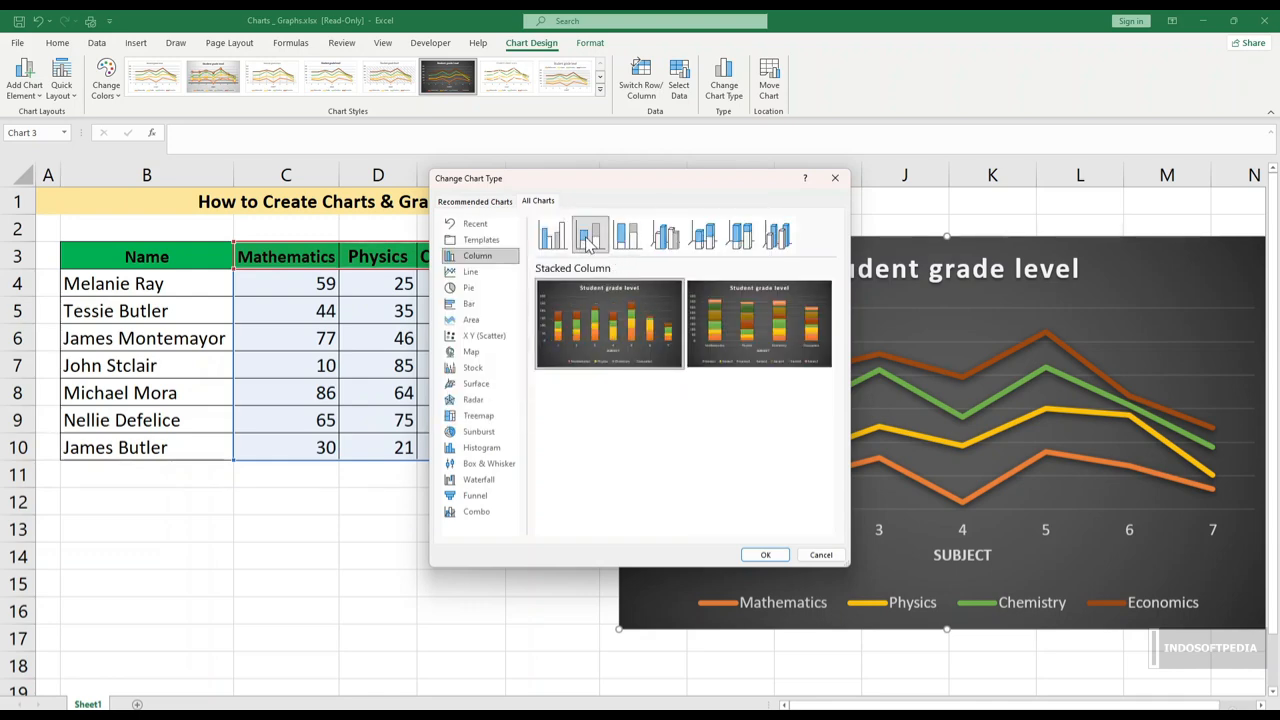
click(626, 235)
click(665, 235)
click(703, 235)
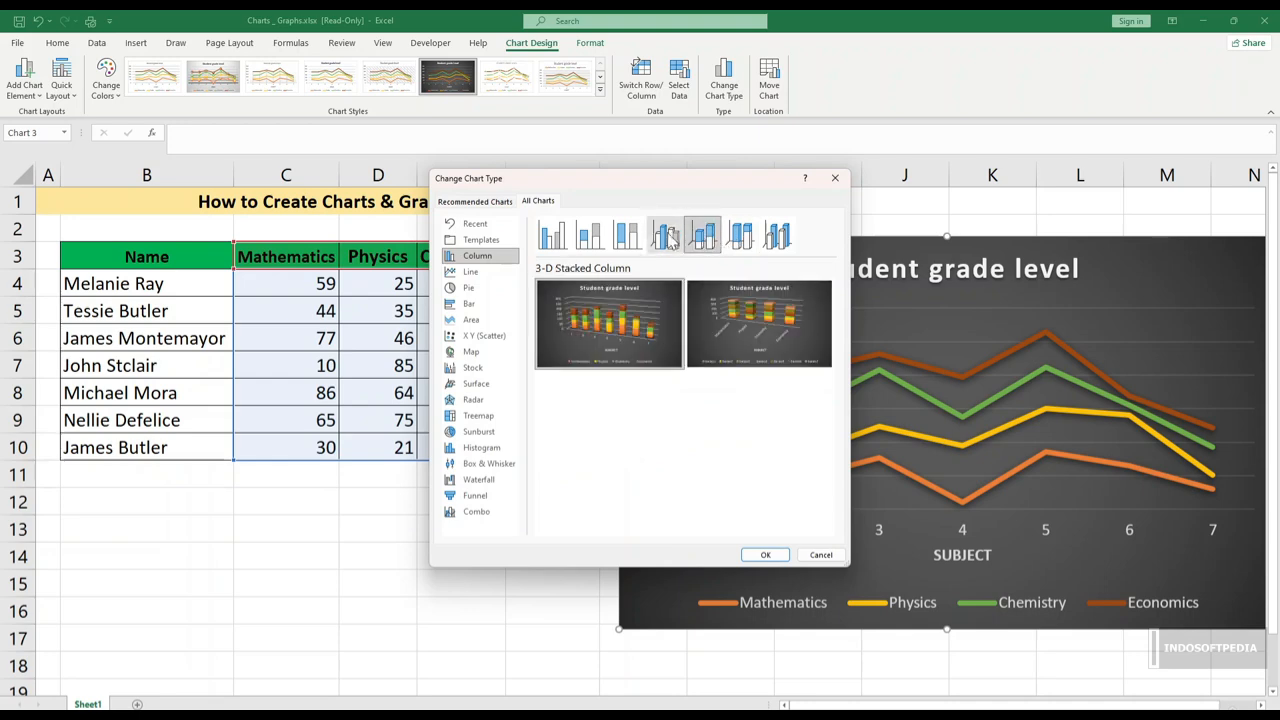
click(552, 235)
mouse_move(615, 315)
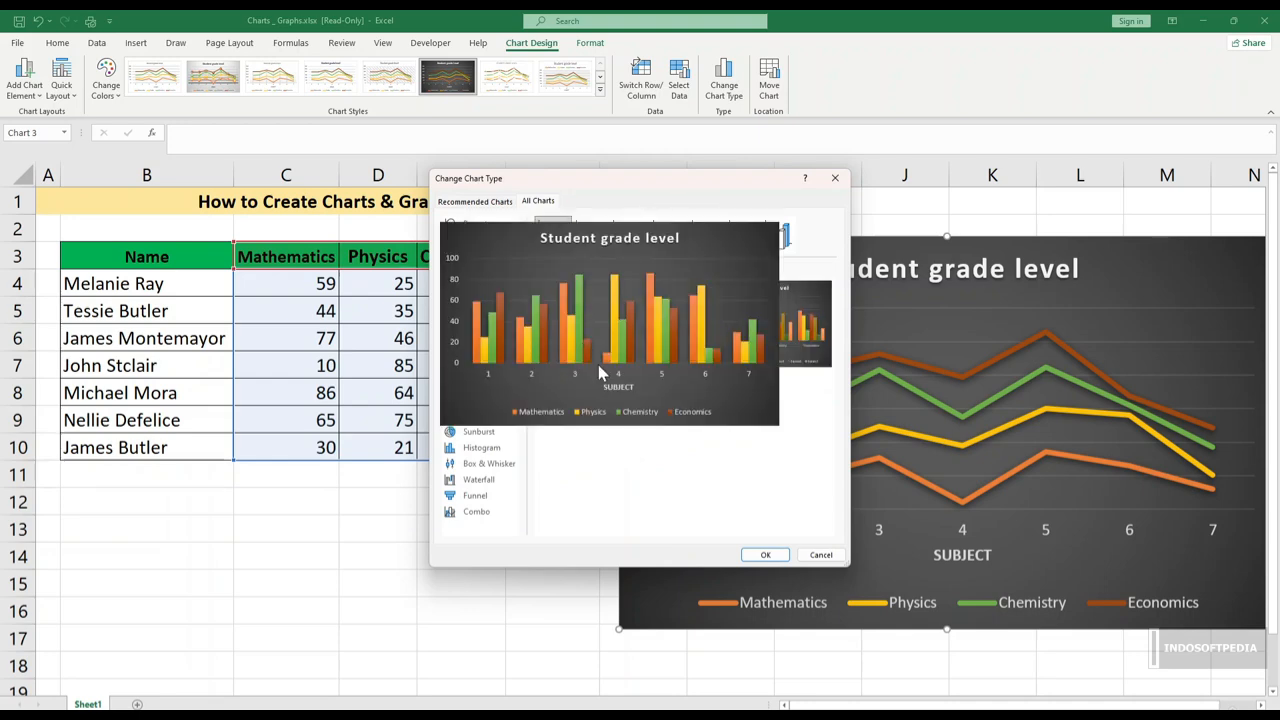
click(768, 553)
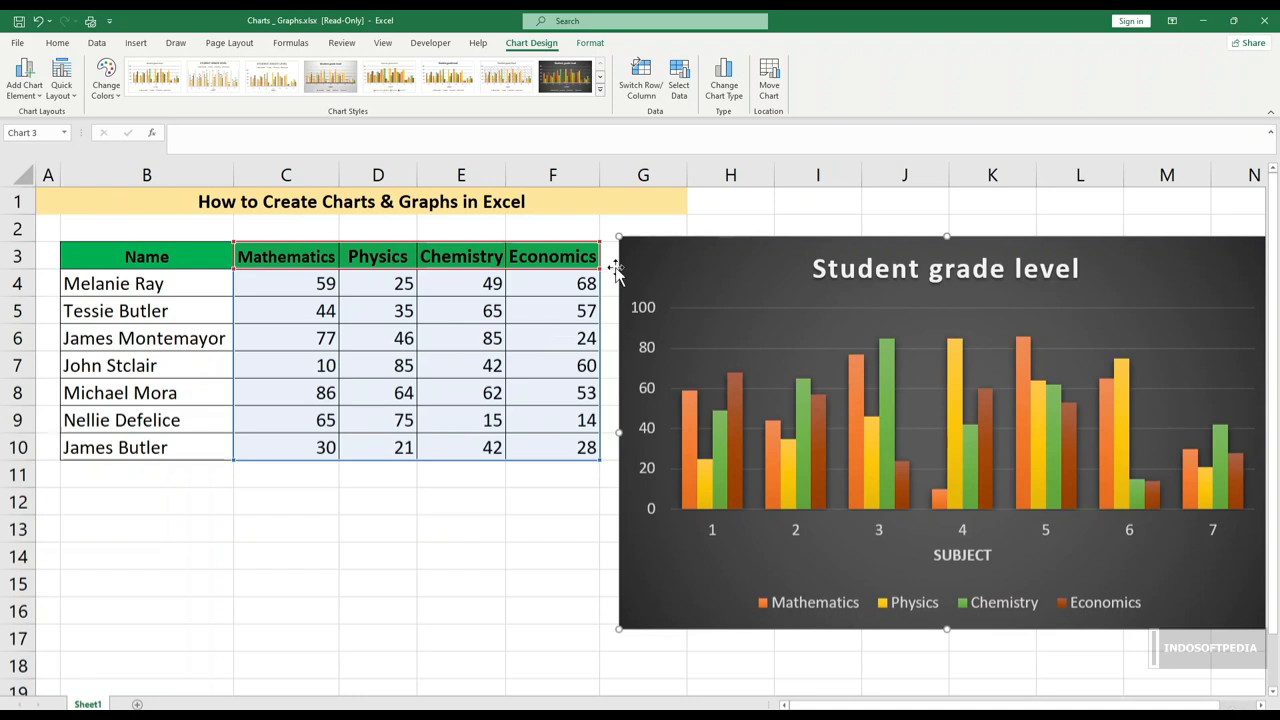
Step: Review the chart's data source and extend its range to include the Name column, covering B3:F10
click(678, 84)
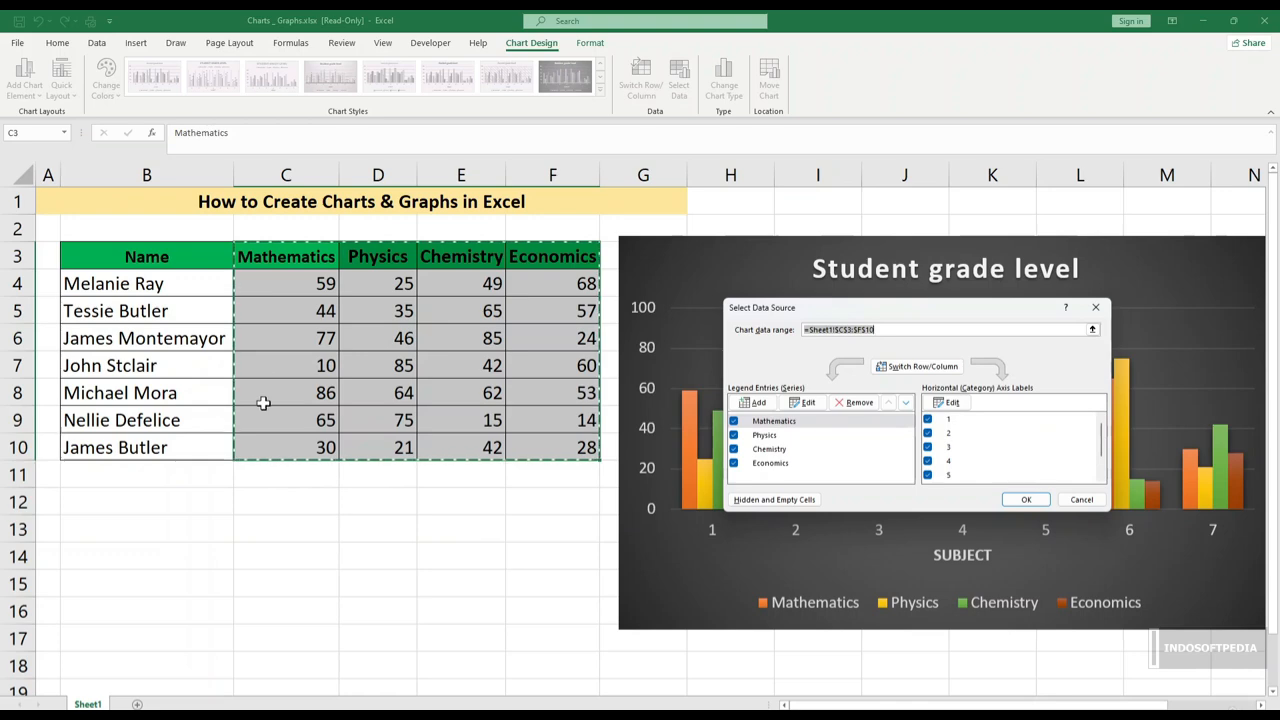
click(1095, 307)
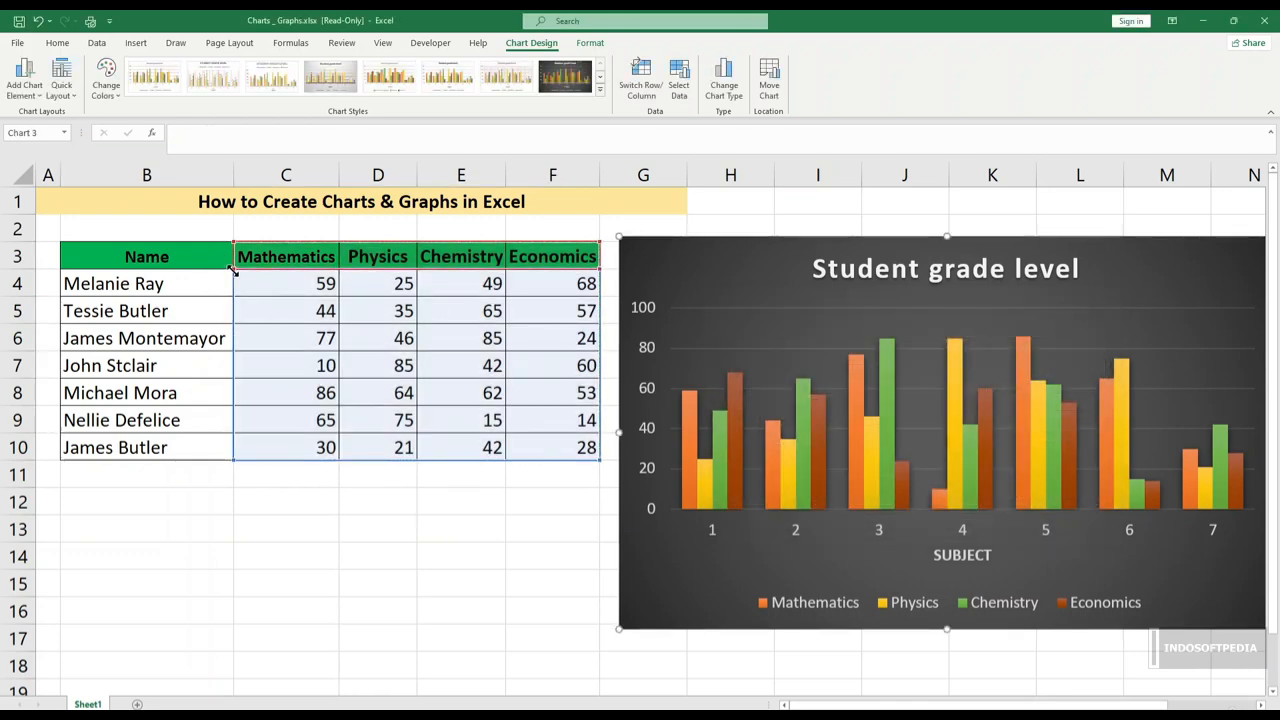
drag(232, 270, 114, 280)
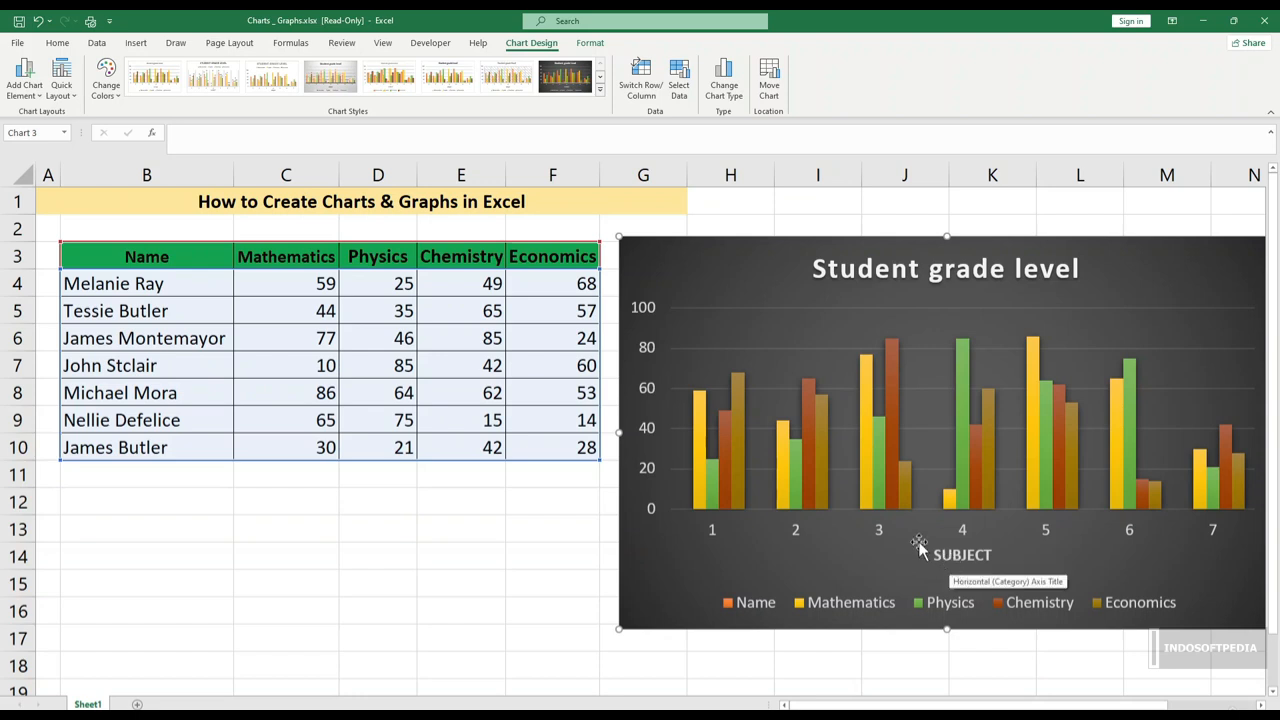
click(714, 535)
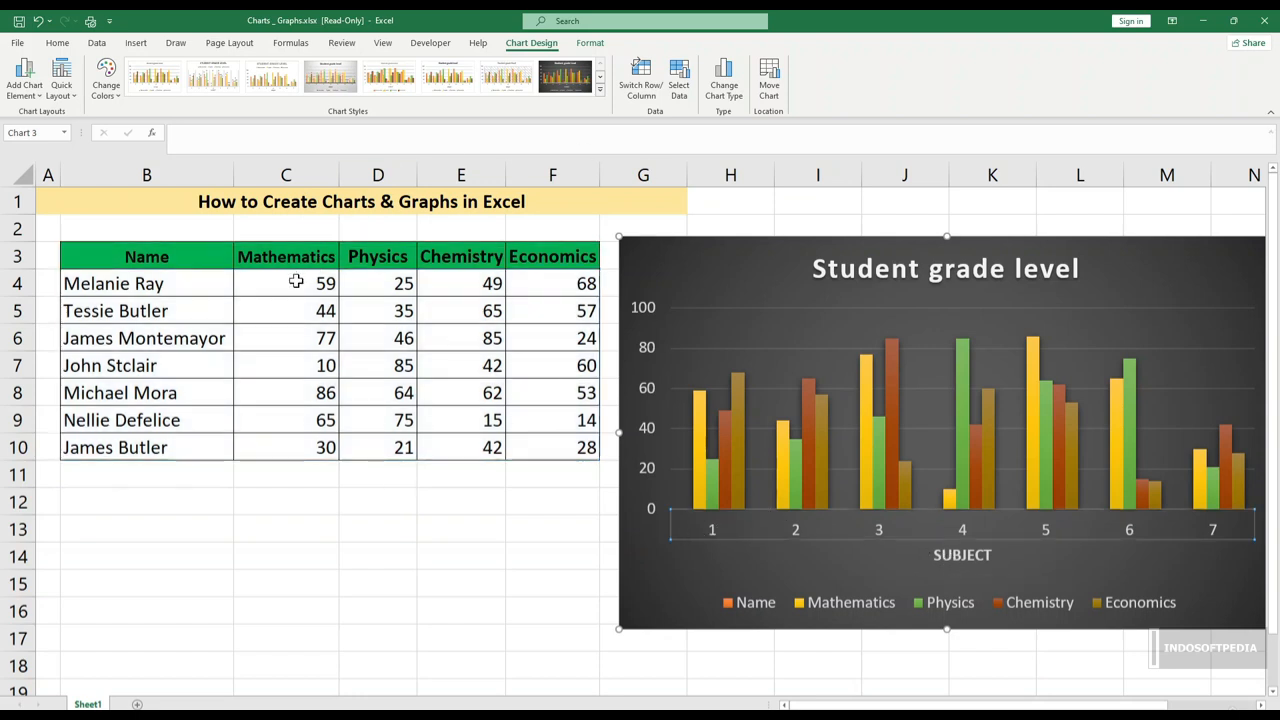
click(808, 565)
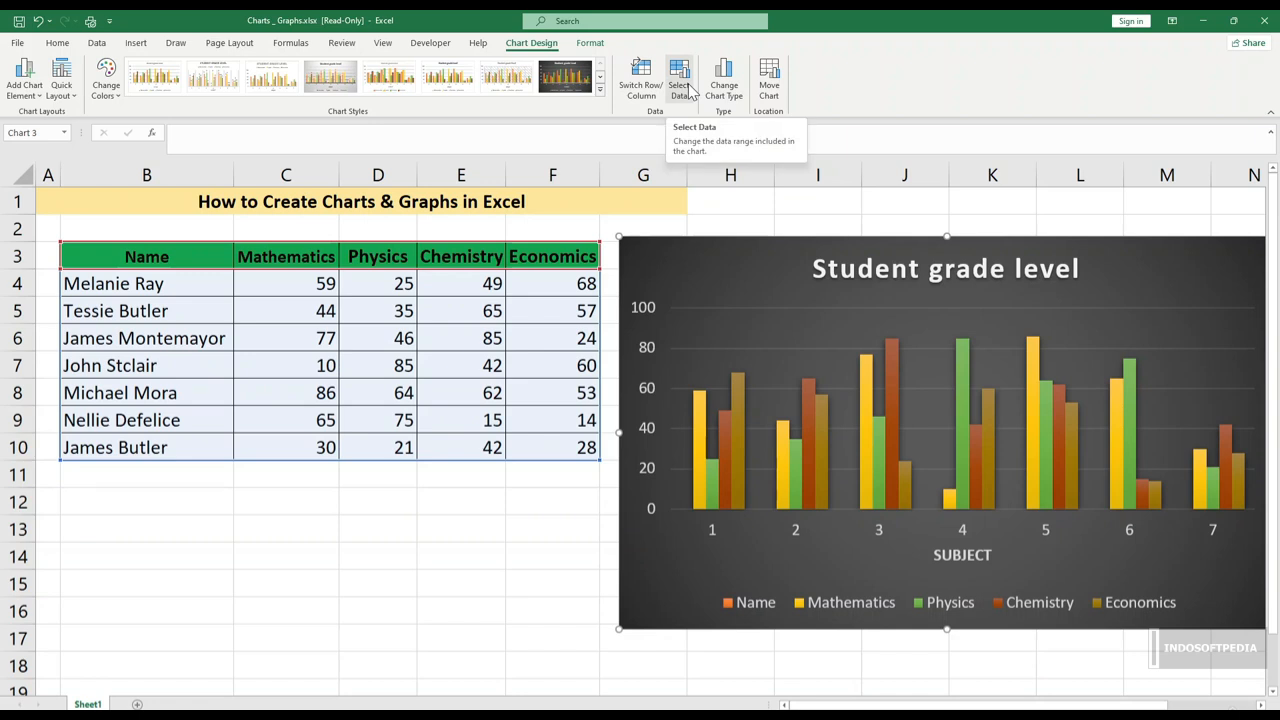
Step: Set the Mathematics score in cell C10 to 90
click(592, 528)
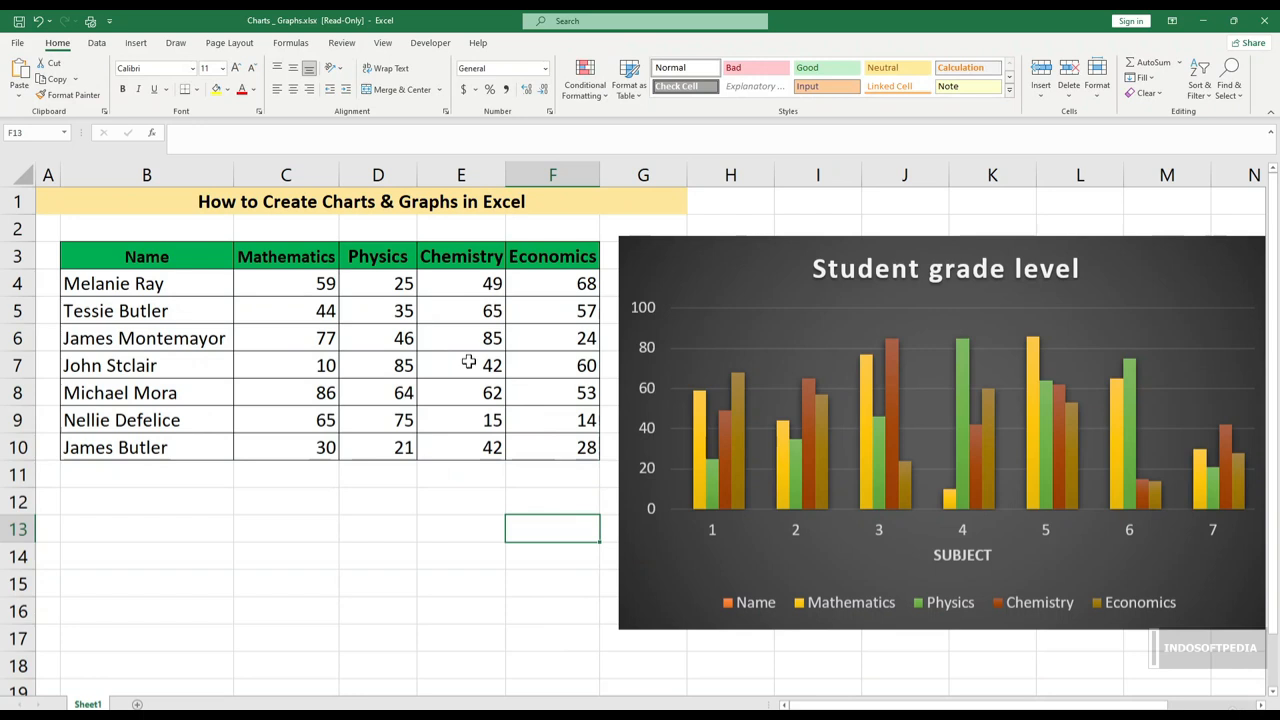
click(328, 445)
text(90)
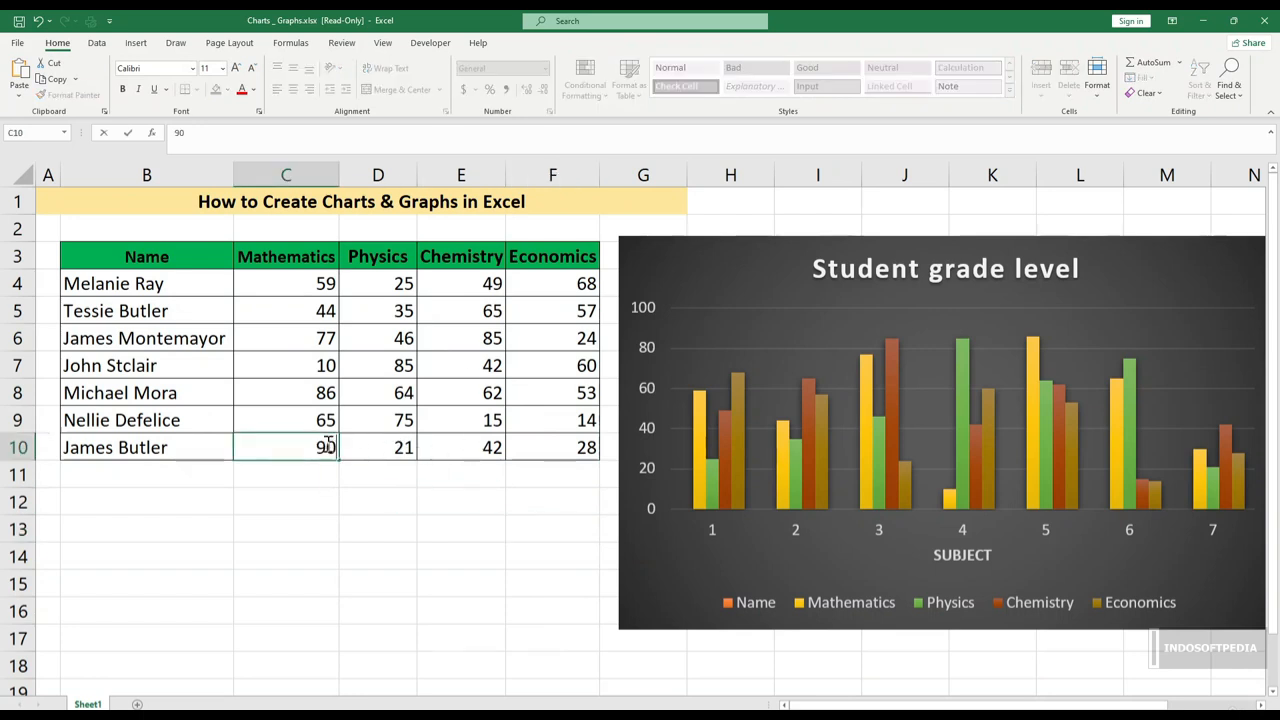
click(442, 510)
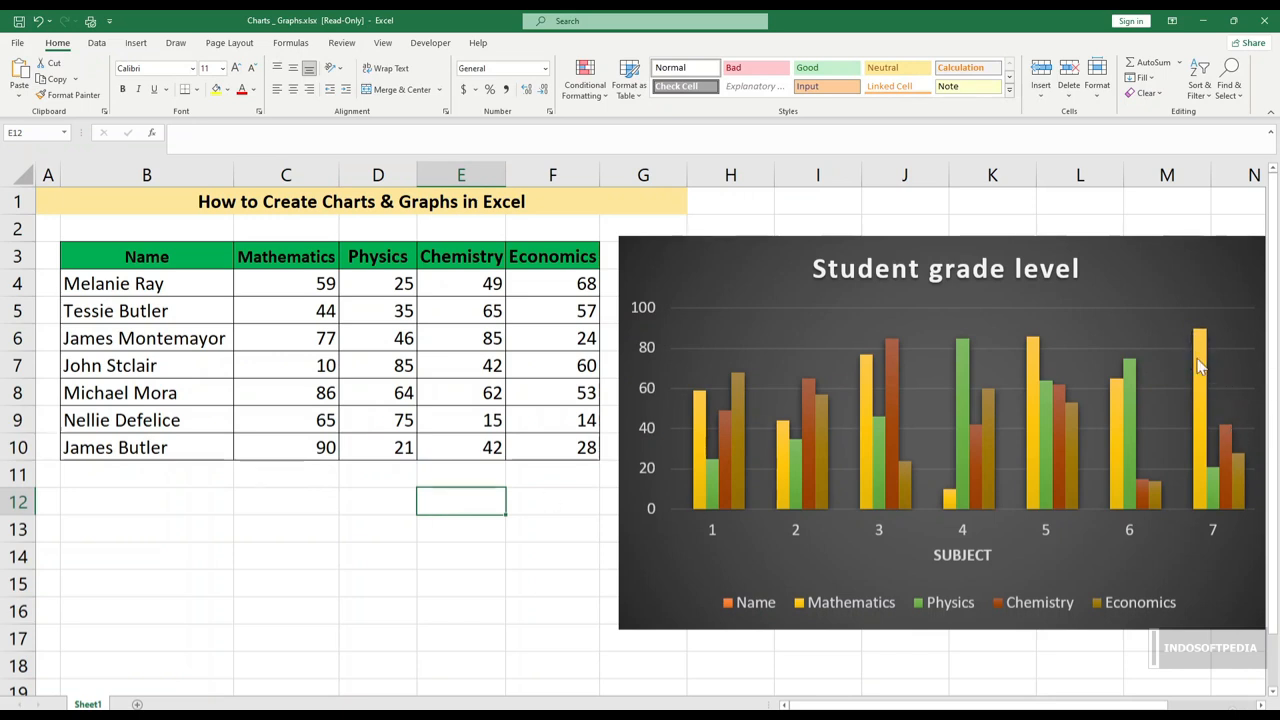
Step: Select the Chemistry score in cell E7
click(404, 392)
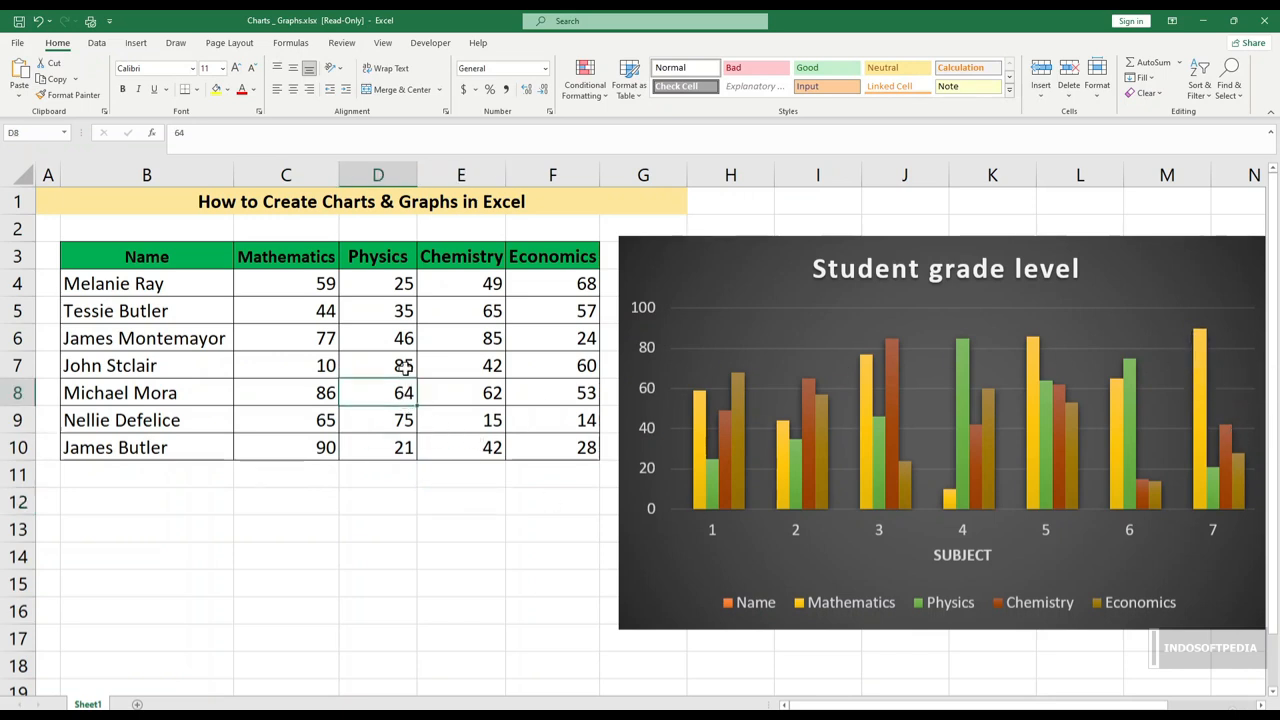
click(493, 366)
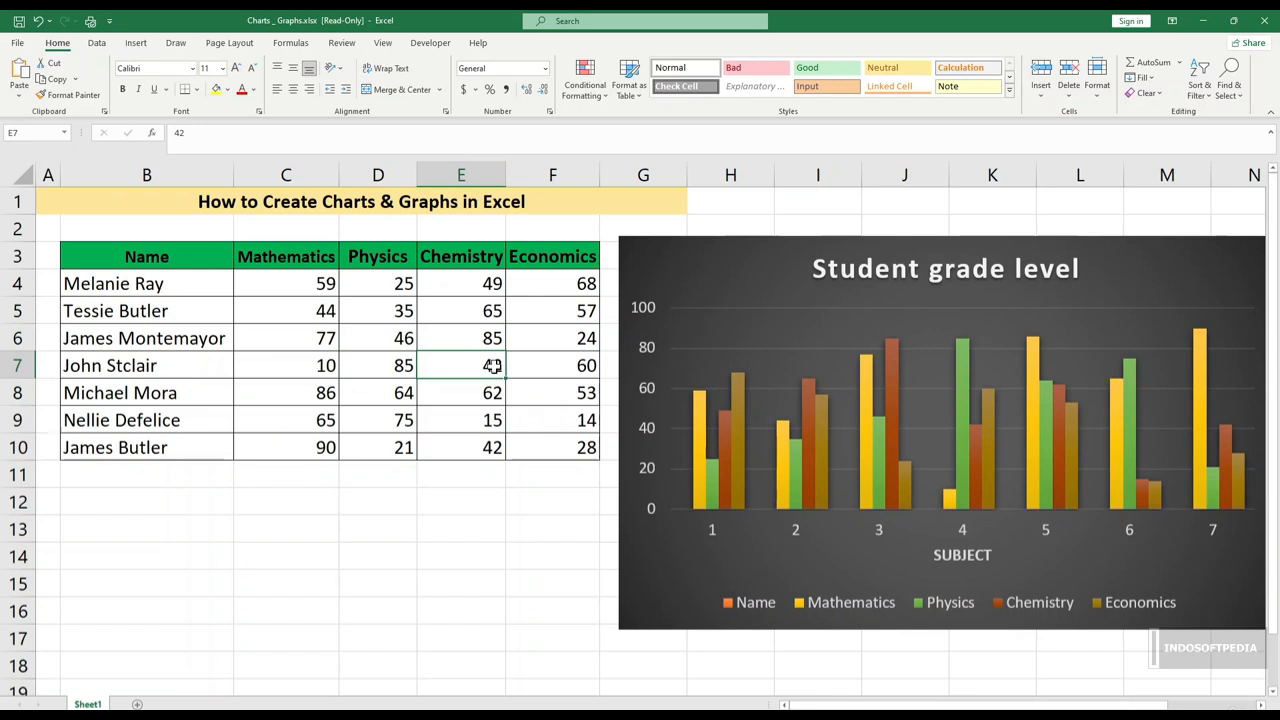